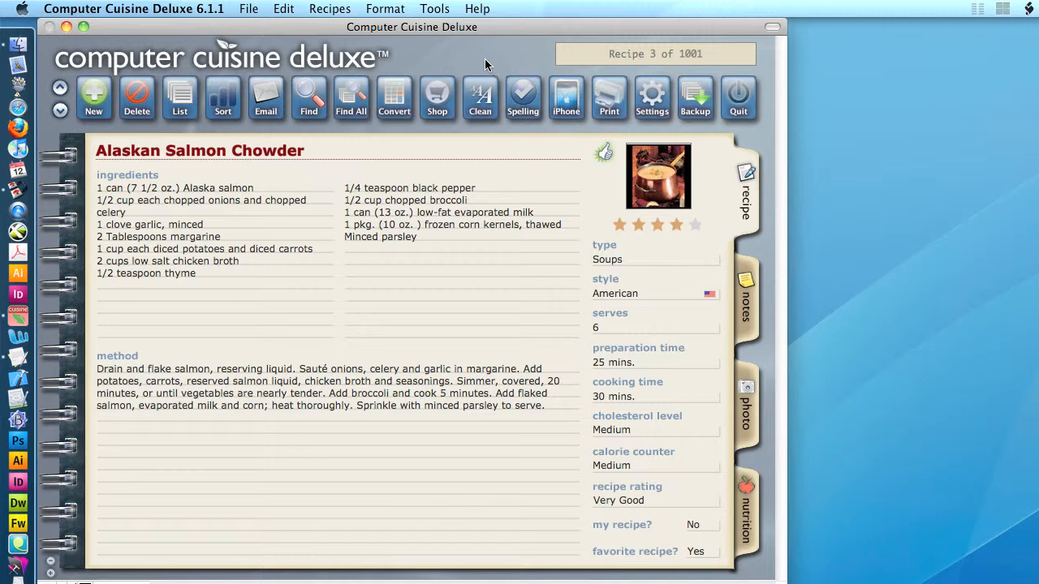
click(438, 8)
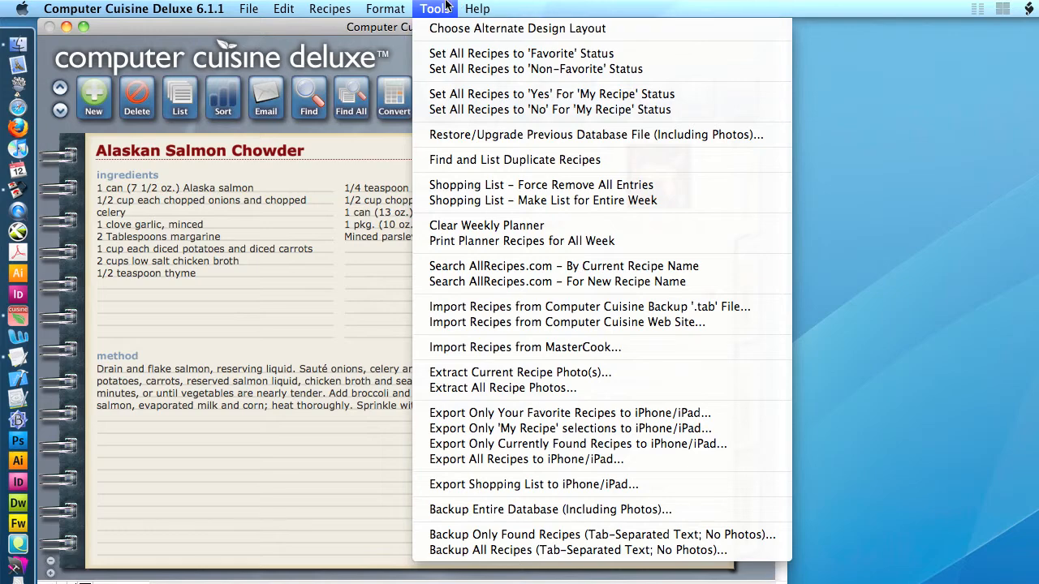
click(445, 6)
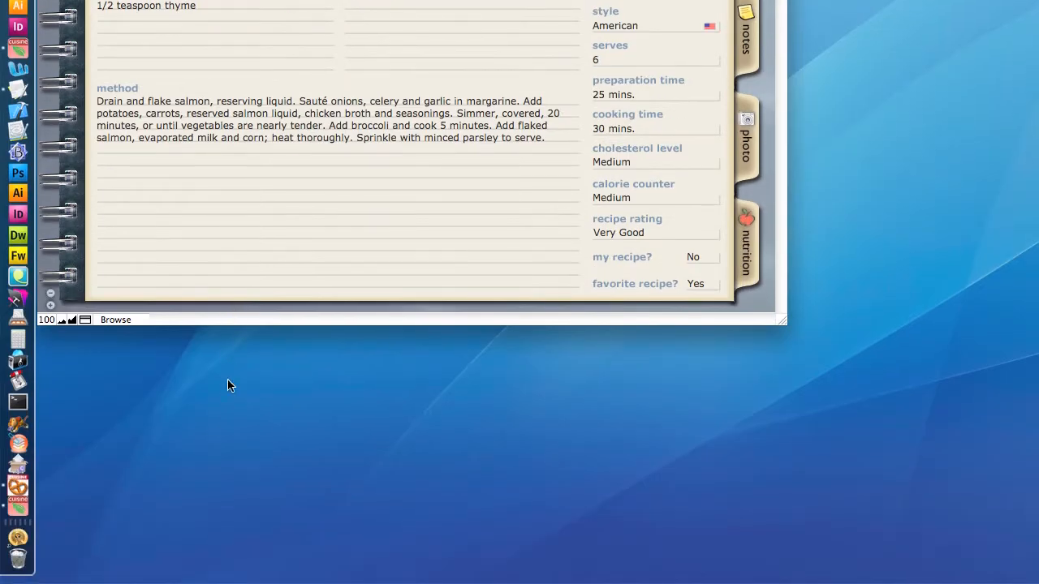
right_click(227, 379)
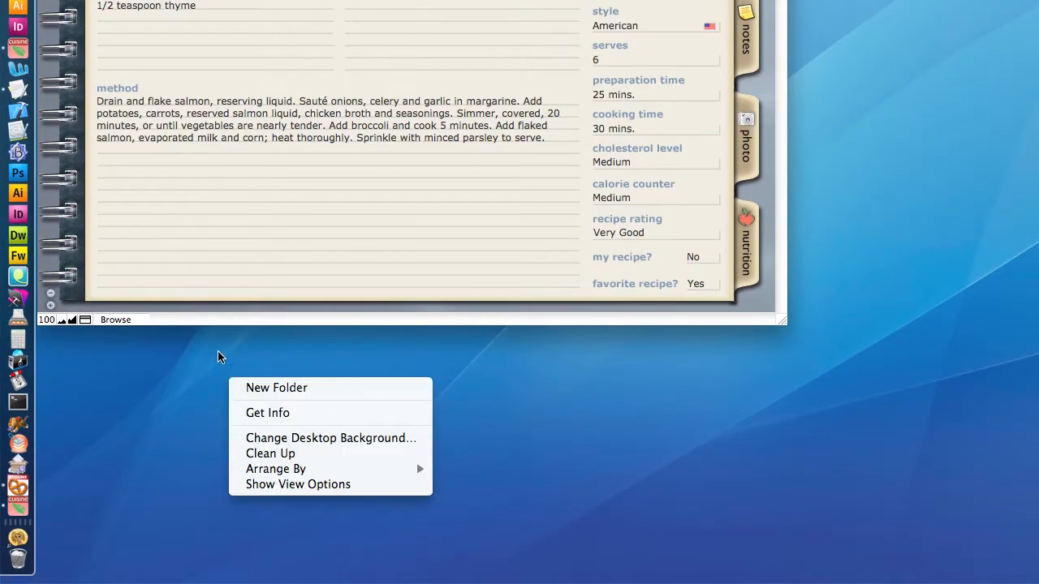
click(213, 351)
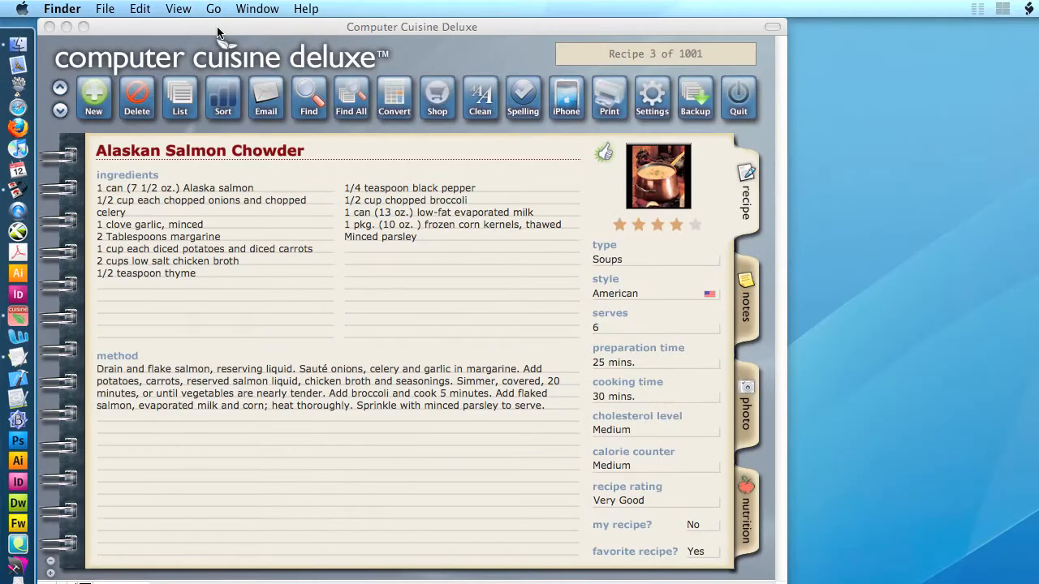
Switch to Computer Cuisine Deluxe 5.0
click(217, 33)
key(super+q)
click(24, 482)
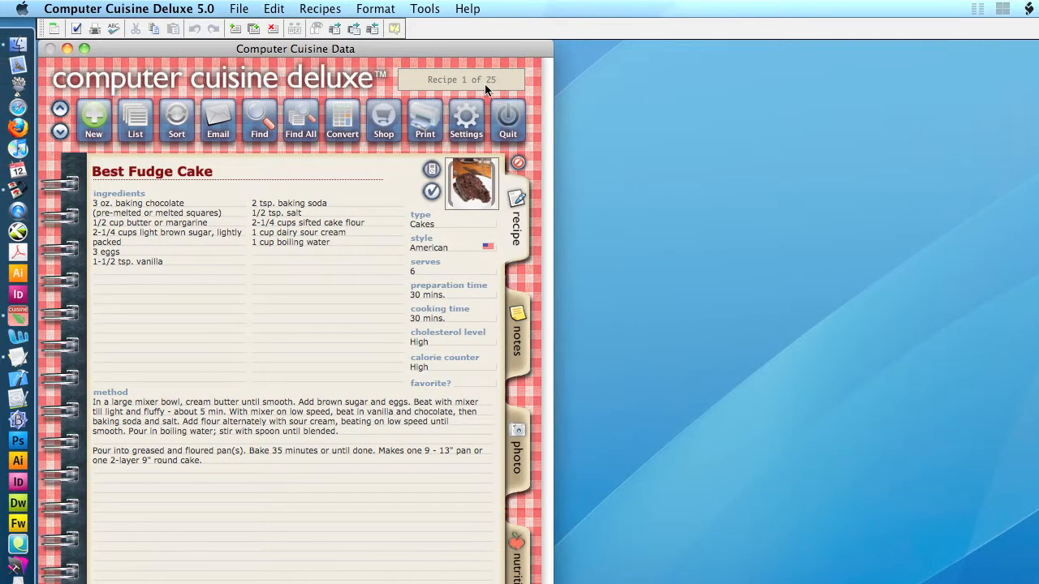
Open the Black Forest Cherry Cake recipe from the recipe list and view its photo page
click(134, 121)
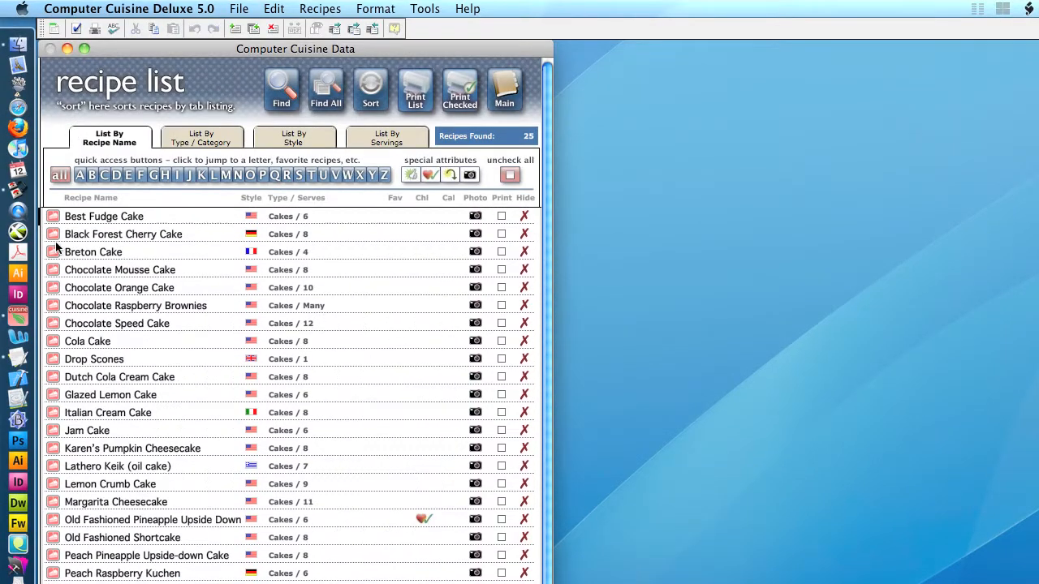
click(52, 236)
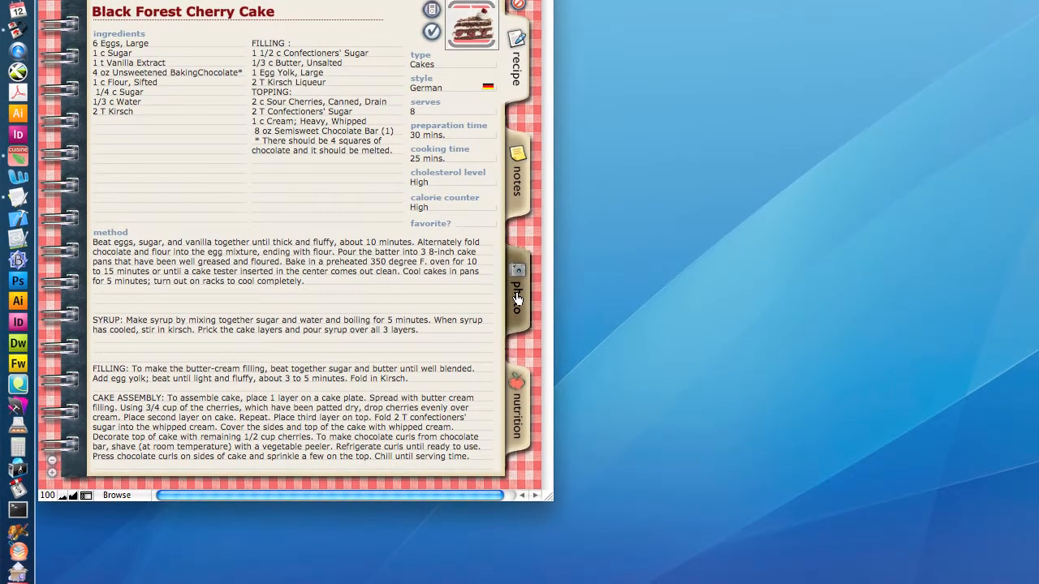
click(517, 297)
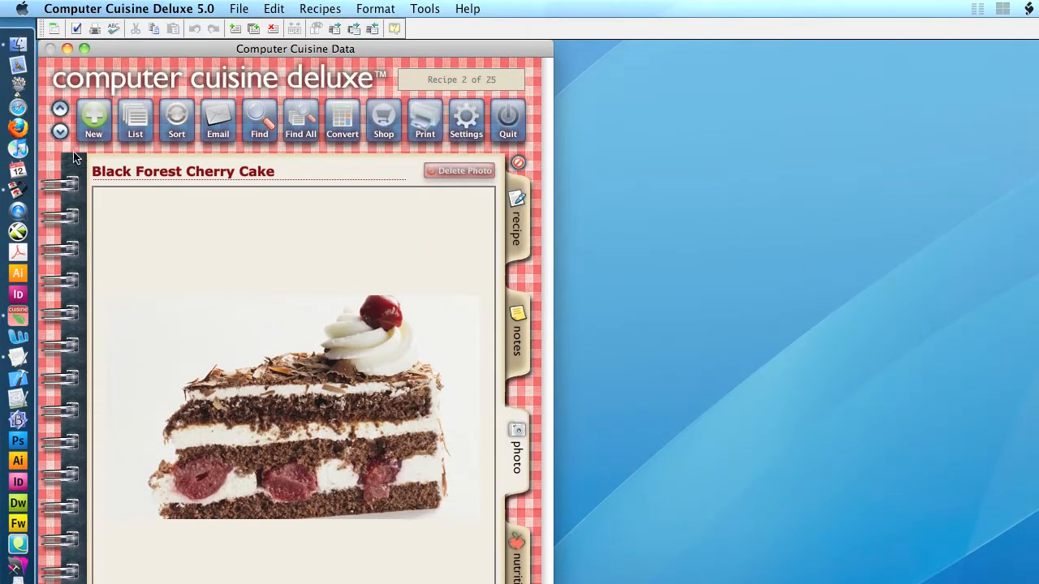
Page forward through the recipe photos from Black Forest Cherry Cake to Old Fashioned Shortcake
click(60, 133)
click(60, 132)
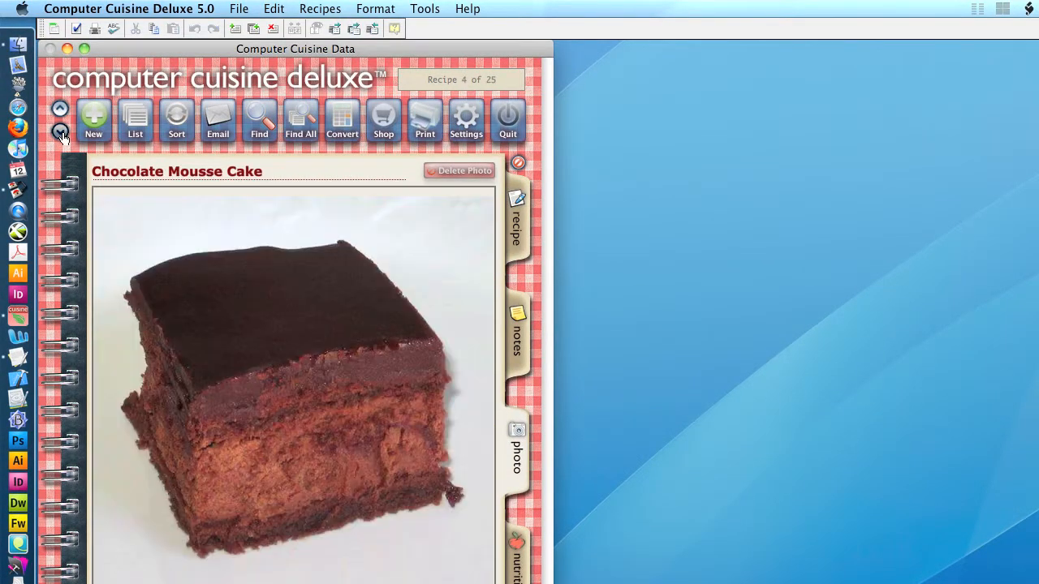
click(60, 132)
click(60, 132)
click(60, 132)
click(60, 132)
click(60, 132)
click(60, 132)
click(60, 132)
click(60, 133)
click(60, 132)
click(60, 132)
click(60, 132)
click(60, 132)
click(60, 132)
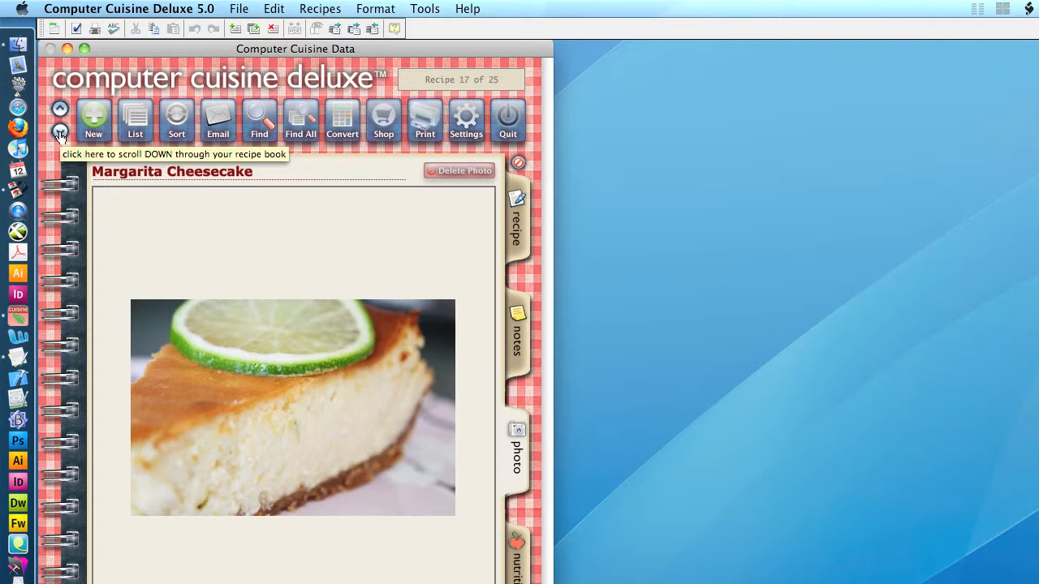
click(60, 132)
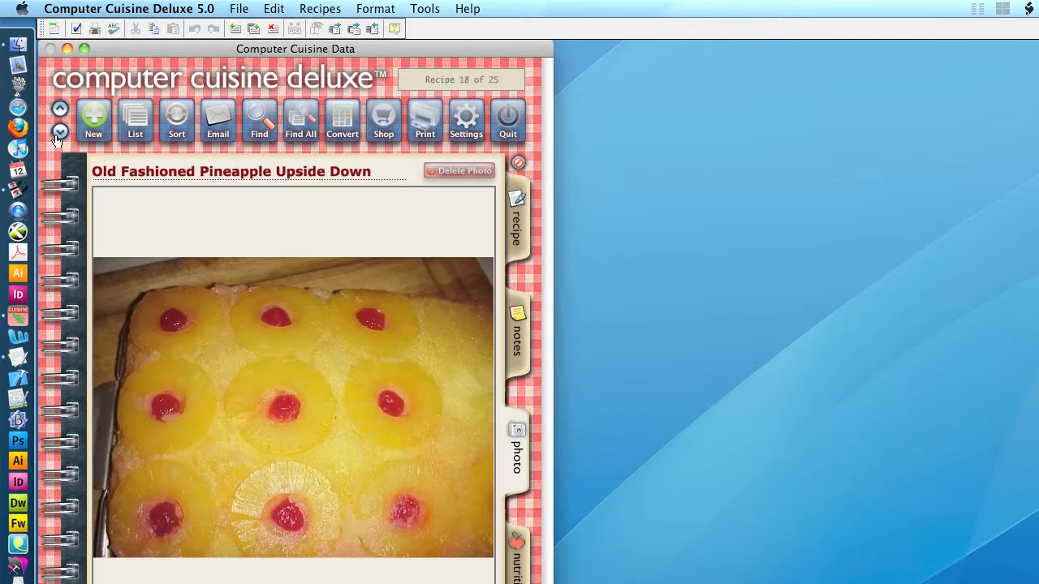
click(60, 132)
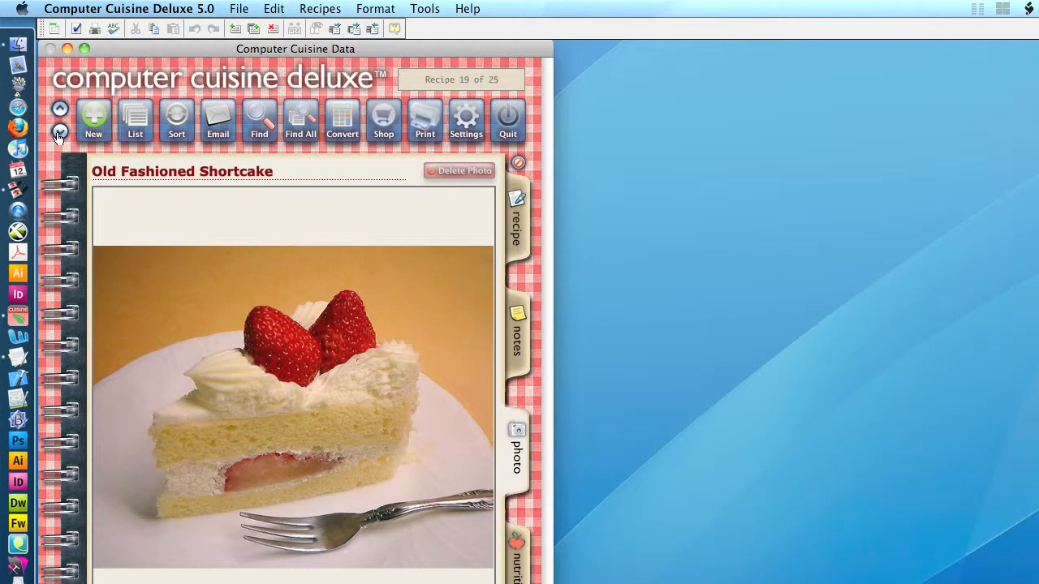
View the Old Fashioned Shortcake recipe and photo pages, and open Breton Cake from the recipe list
click(516, 221)
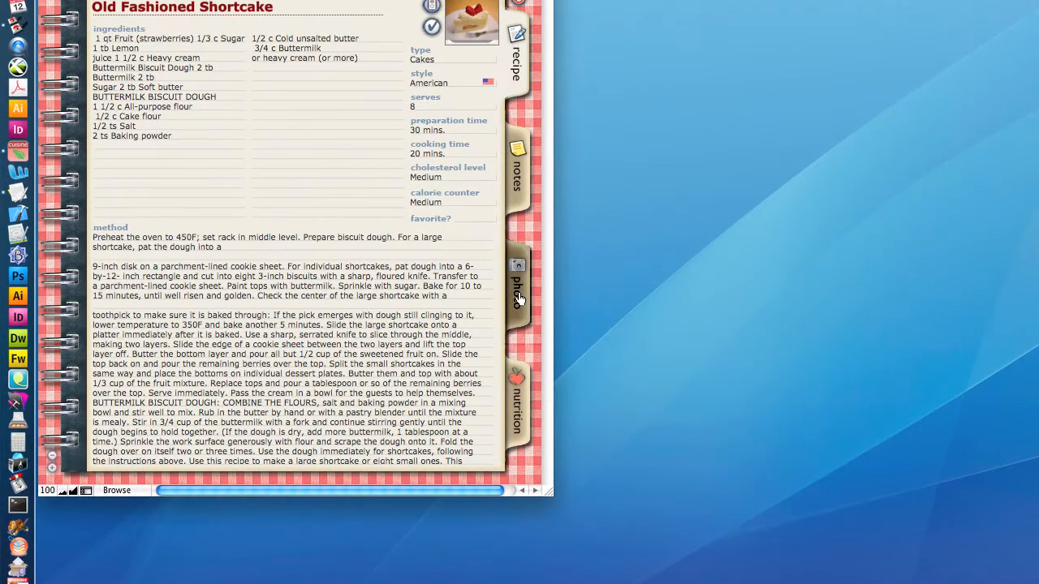
click(519, 298)
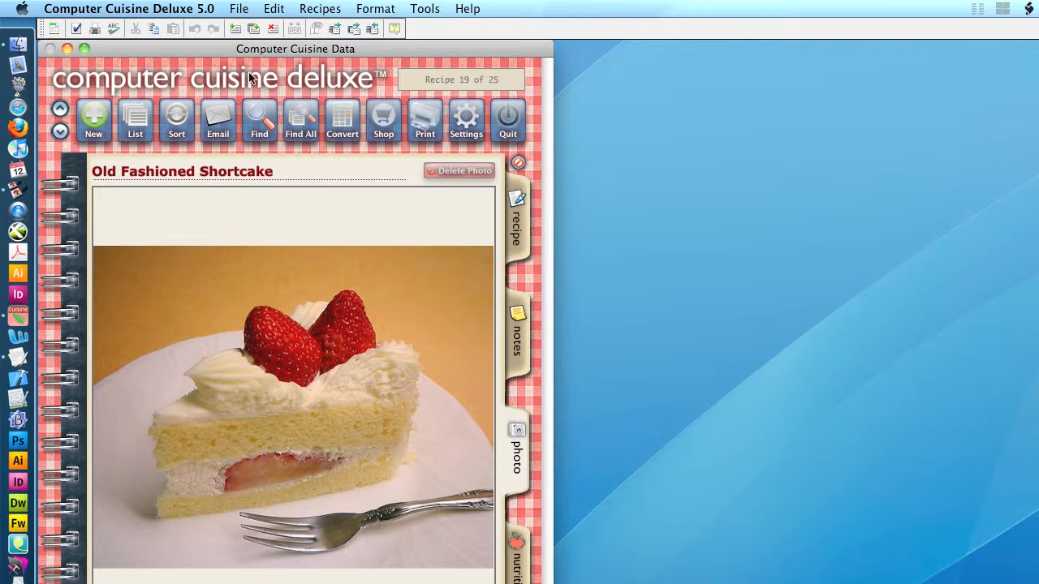
click(135, 120)
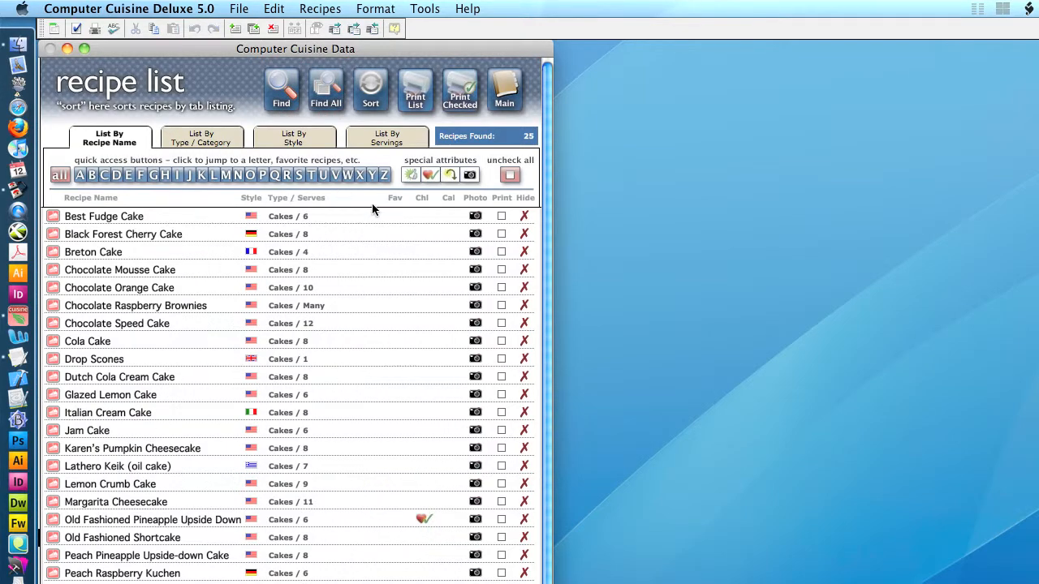
click(53, 252)
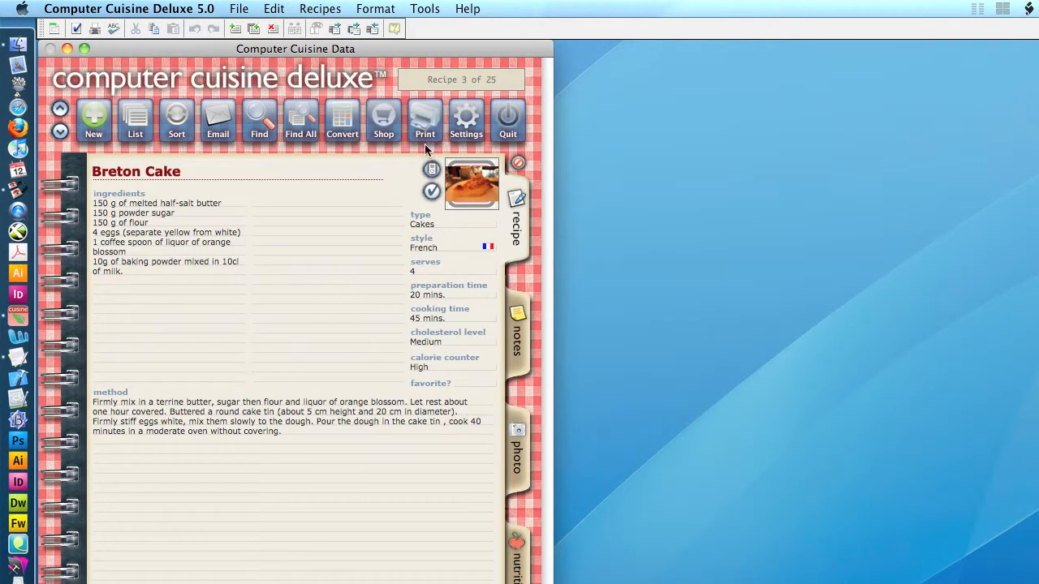
Quit Computer Cuisine Deluxe 5.0 and switch to Computer Cuisine Deluxe 6.1.1
click(170, 8)
click(174, 174)
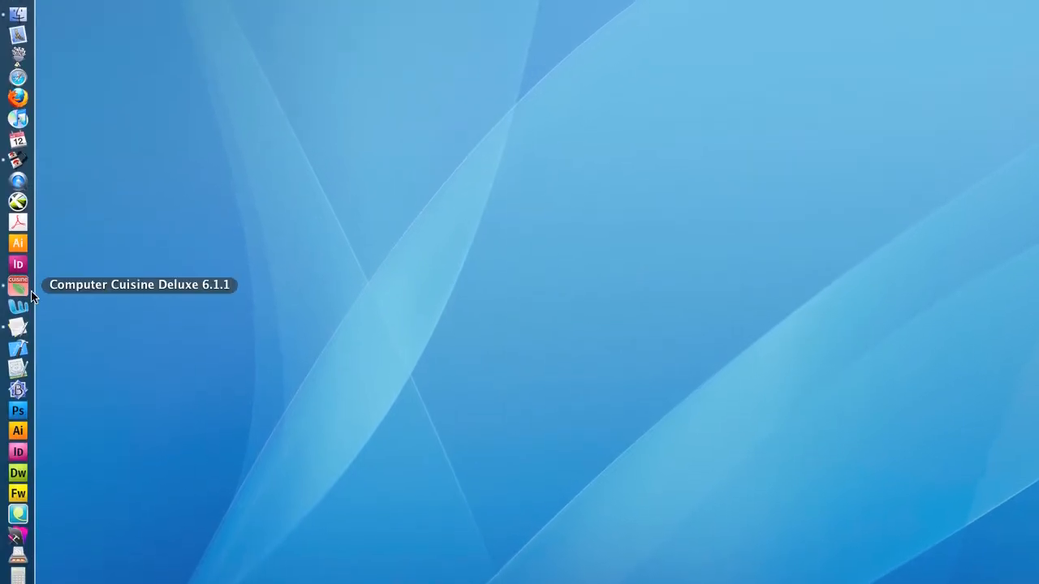
click(19, 294)
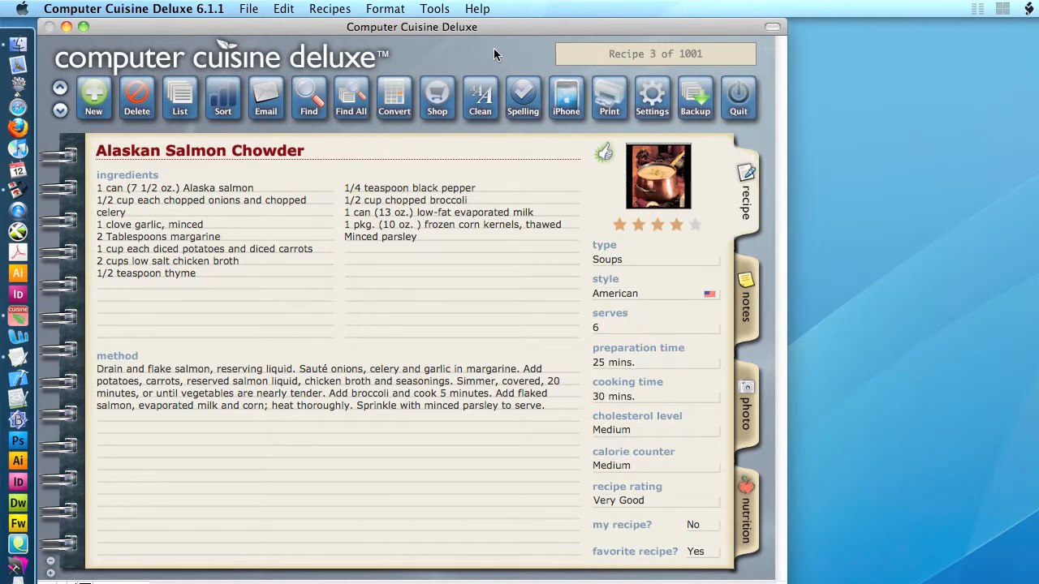
Start restoring a previous database file including photos, deleting all included recipes first, and proceed to choosing the data file
click(448, 9)
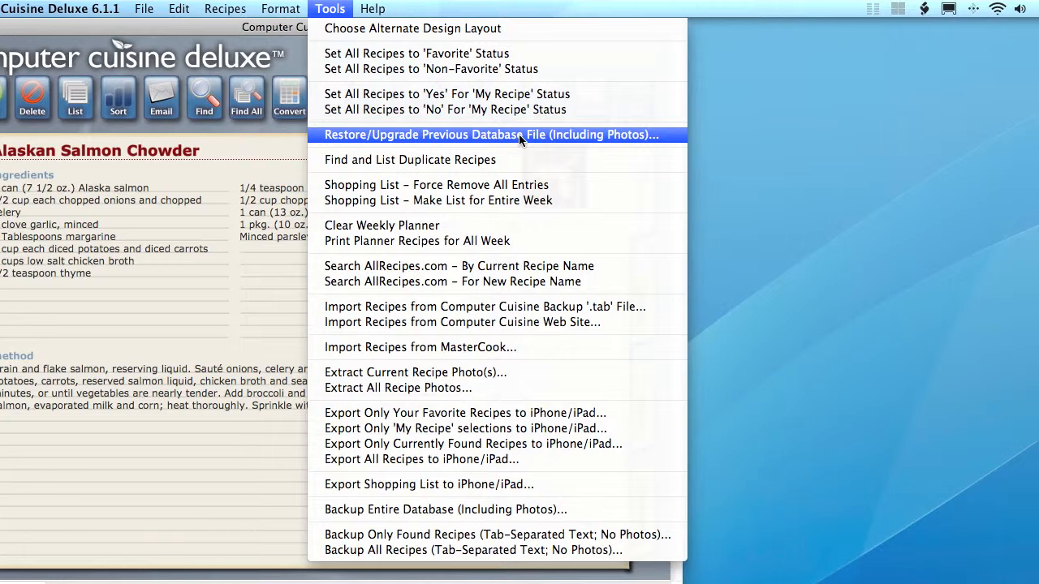
click(518, 133)
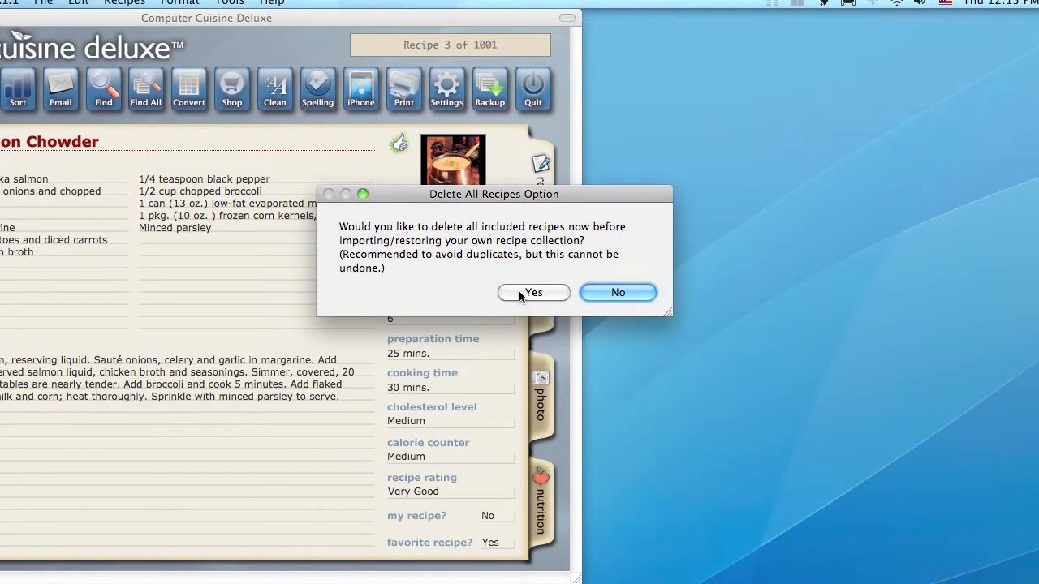
click(521, 293)
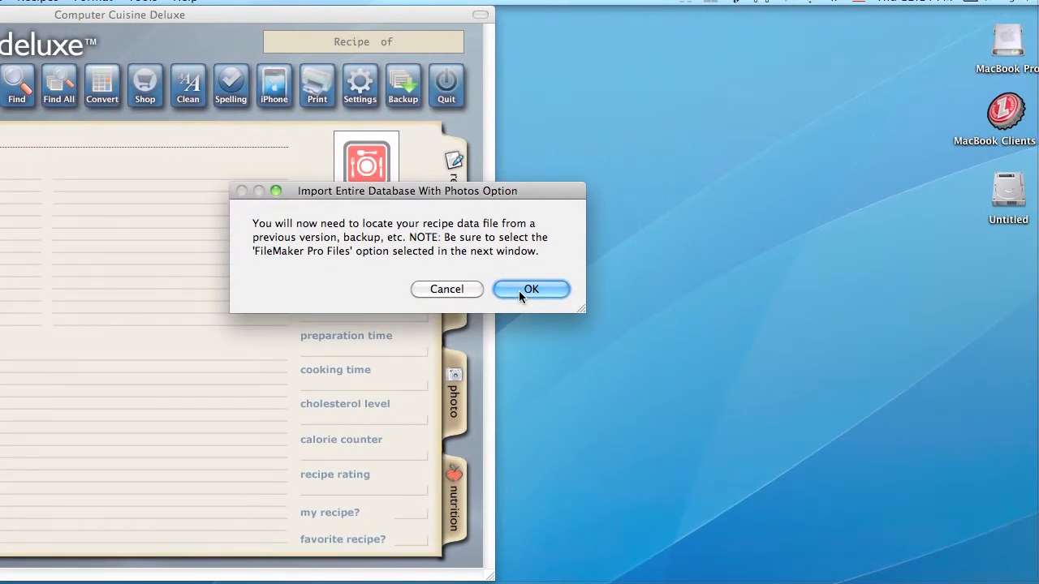
click(519, 293)
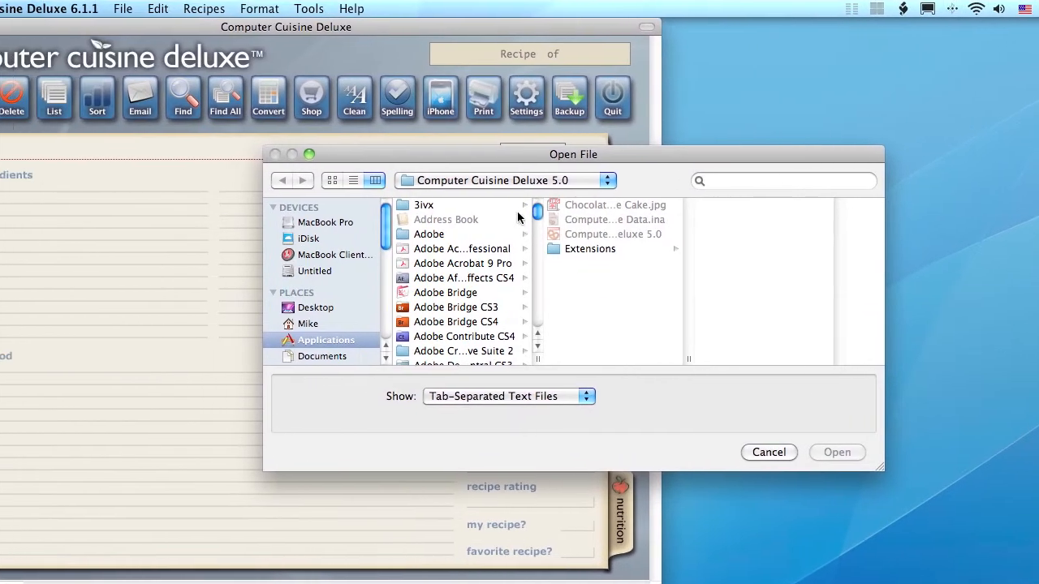
Locate the Computer Cuisine Deluxe 5.0 folder in Applications with widened file columns, and restrict the files shown to FileMaker Pro Files
click(490, 182)
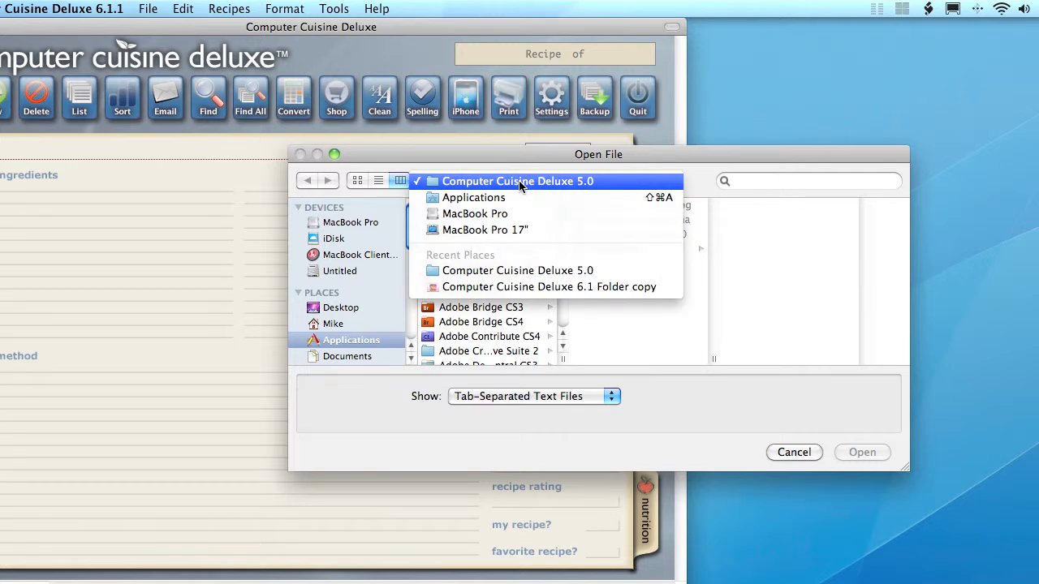
click(519, 182)
scroll(564, 229, down, 5)
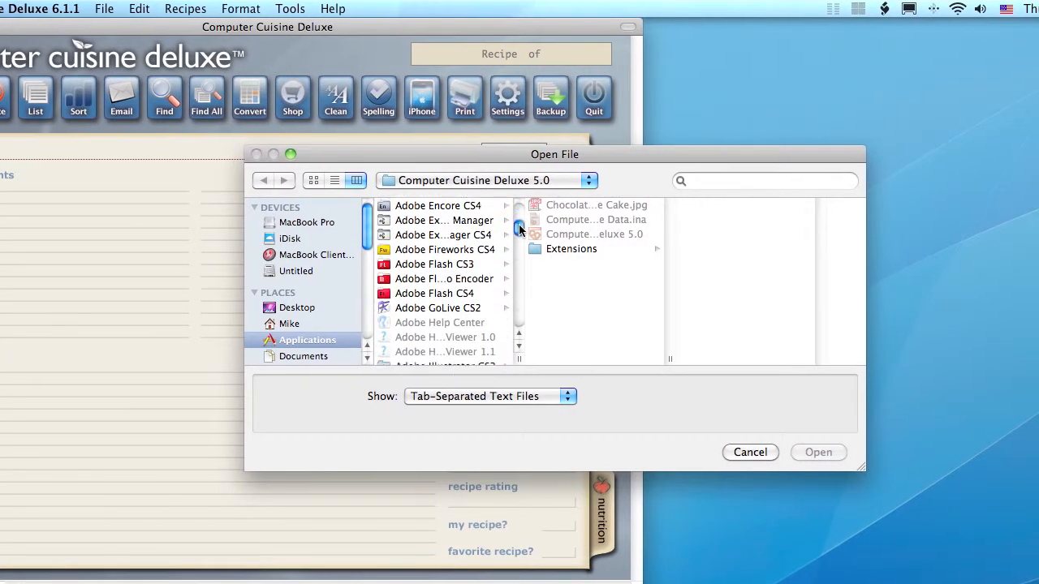
drag(518, 224, 519, 255)
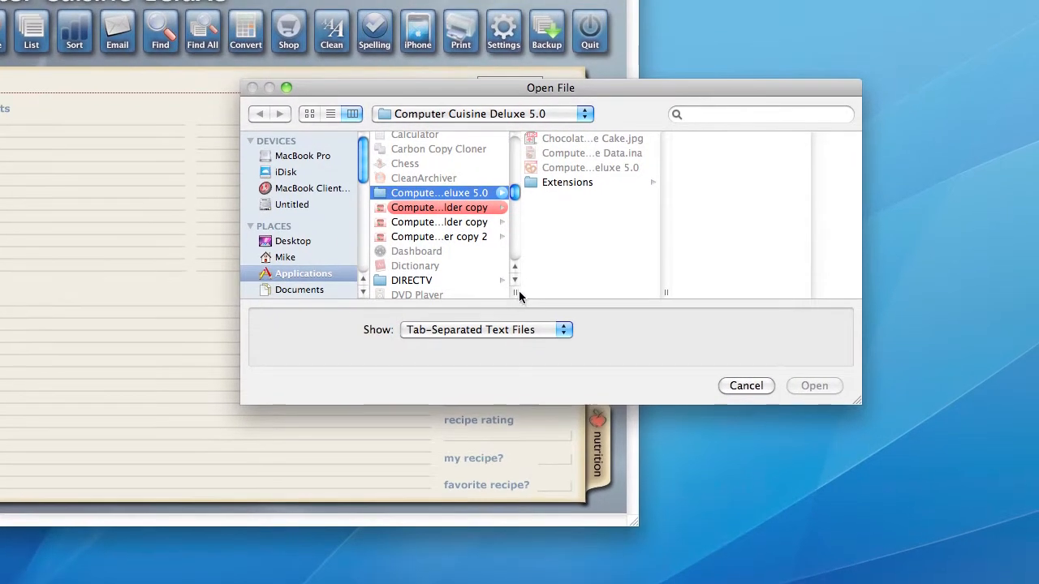
drag(655, 358, 739, 358)
drag(519, 296, 526, 297)
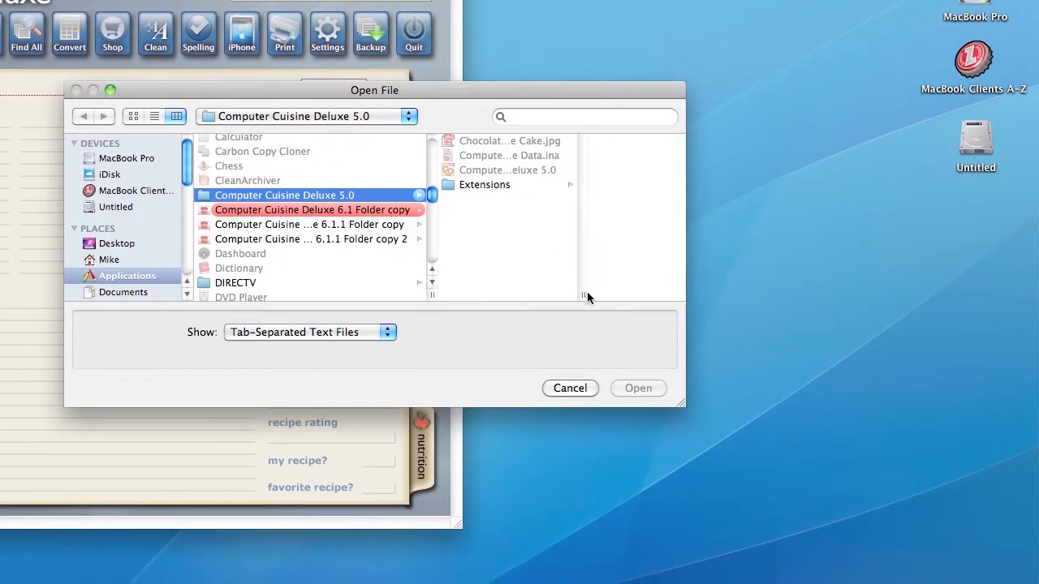
drag(587, 297, 641, 296)
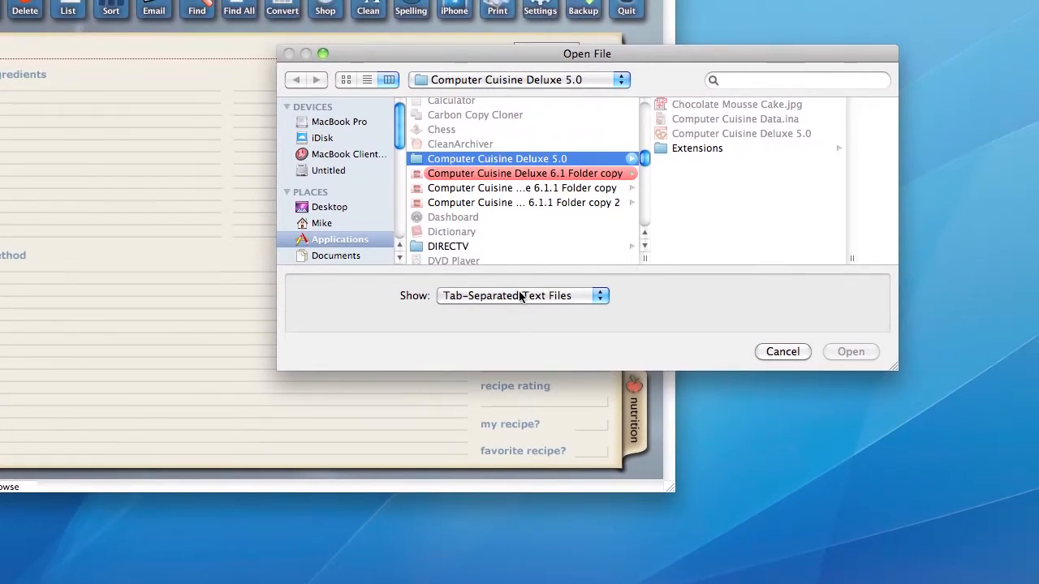
click(520, 297)
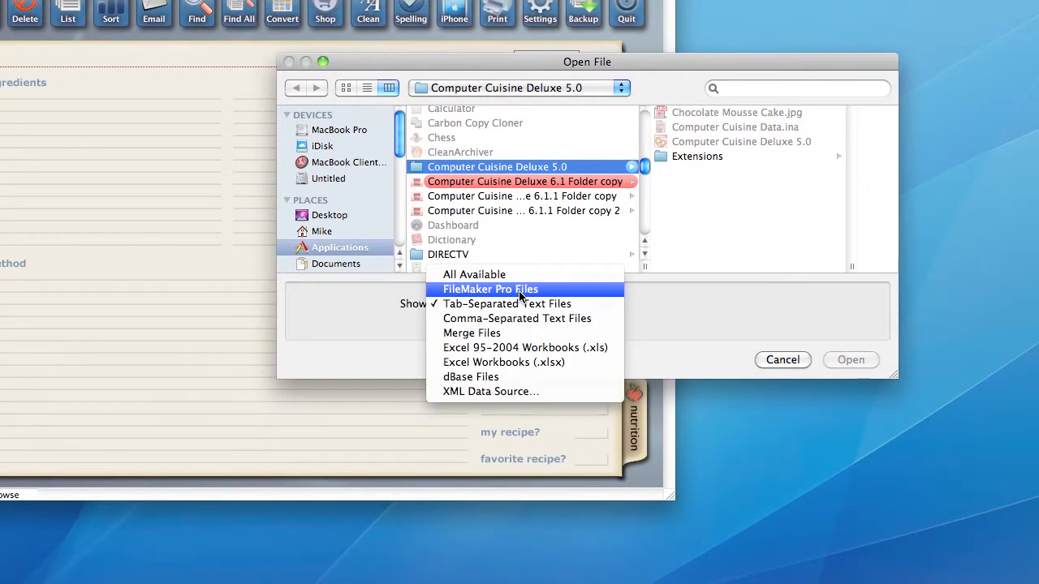
click(520, 294)
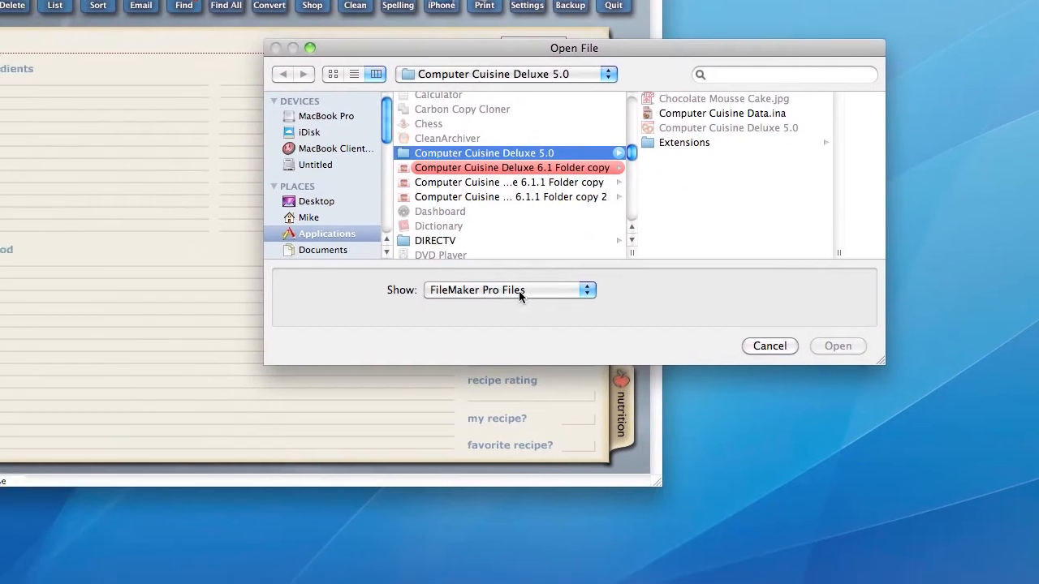
Switch the shown file type to All Available and back to FileMaker Pro Files
click(519, 295)
click(518, 281)
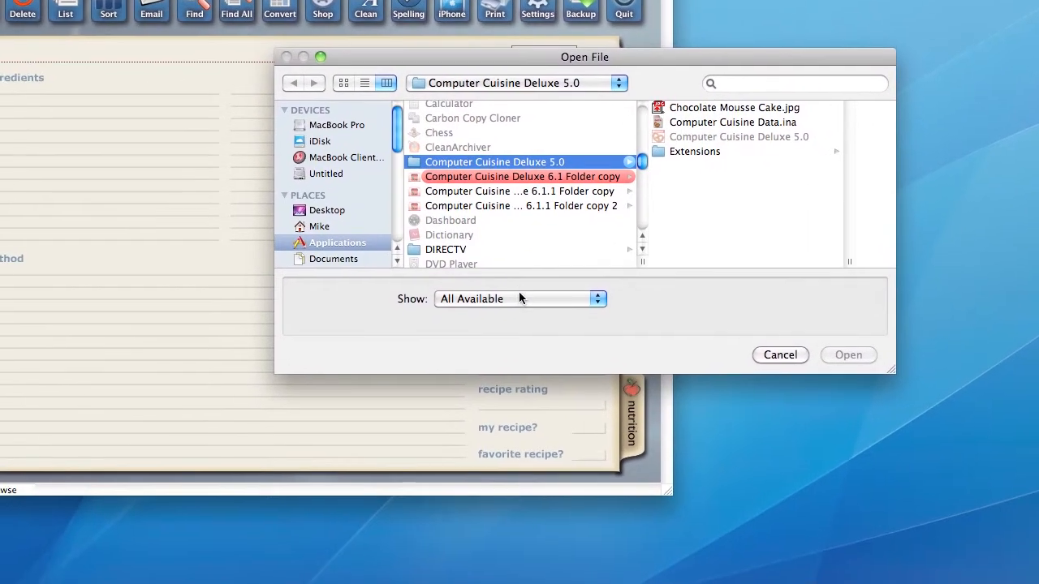
click(498, 328)
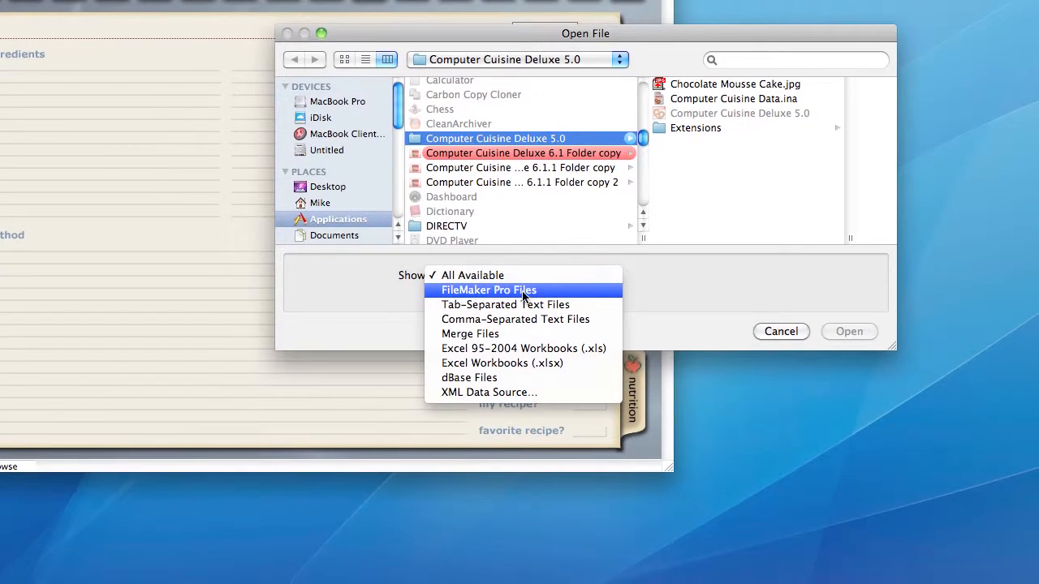
click(519, 293)
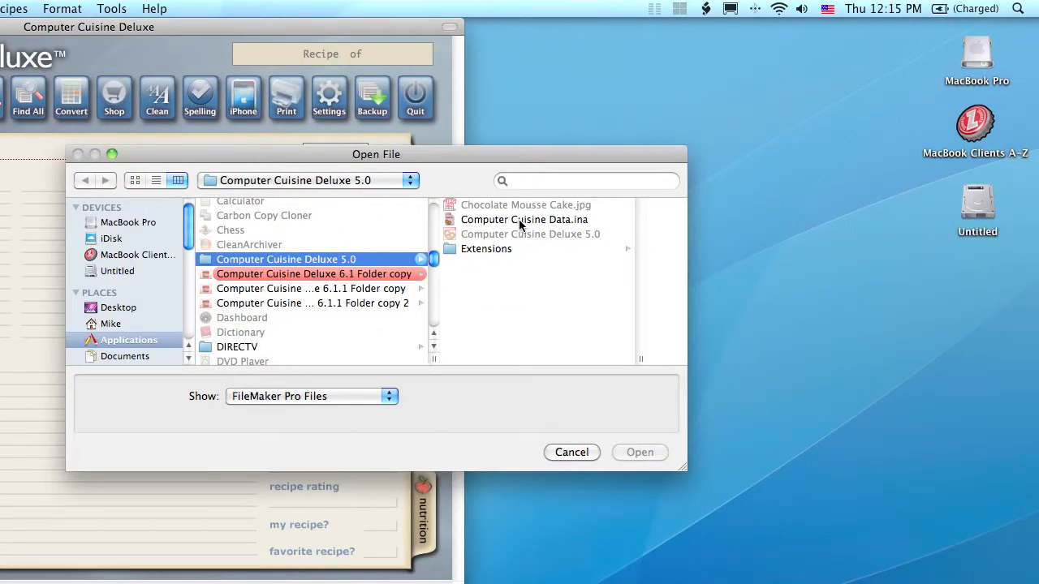
Import Computer Cuisine Data.ina from the 5.0 folder, always allowing access to its keychain entry
click(681, 219)
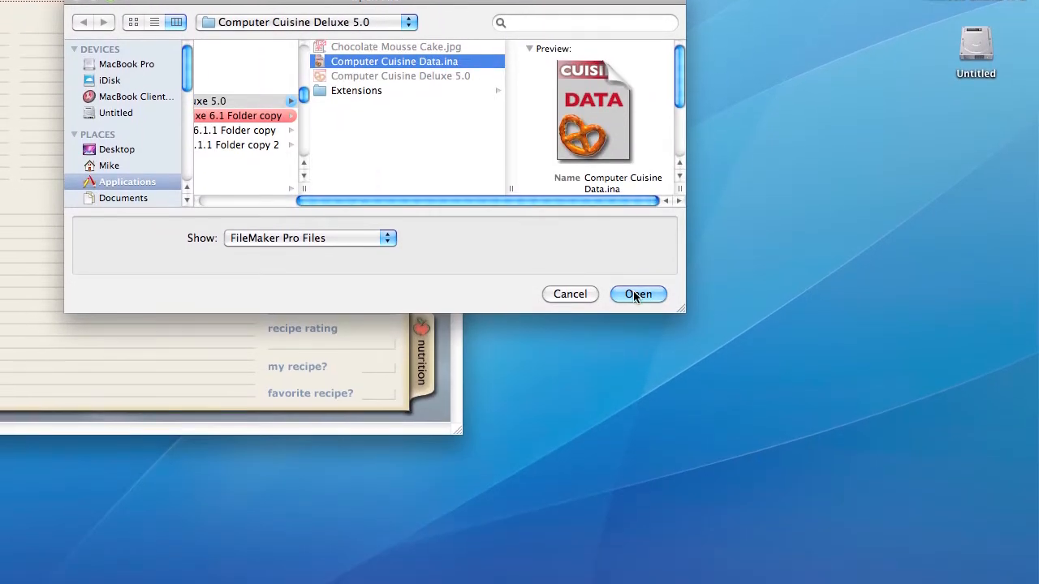
click(640, 452)
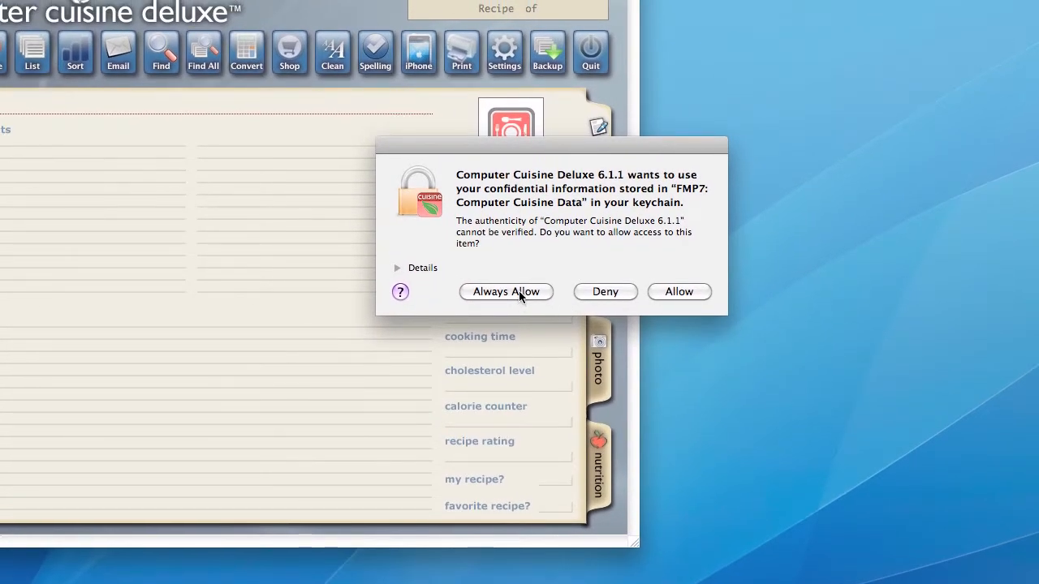
click(520, 293)
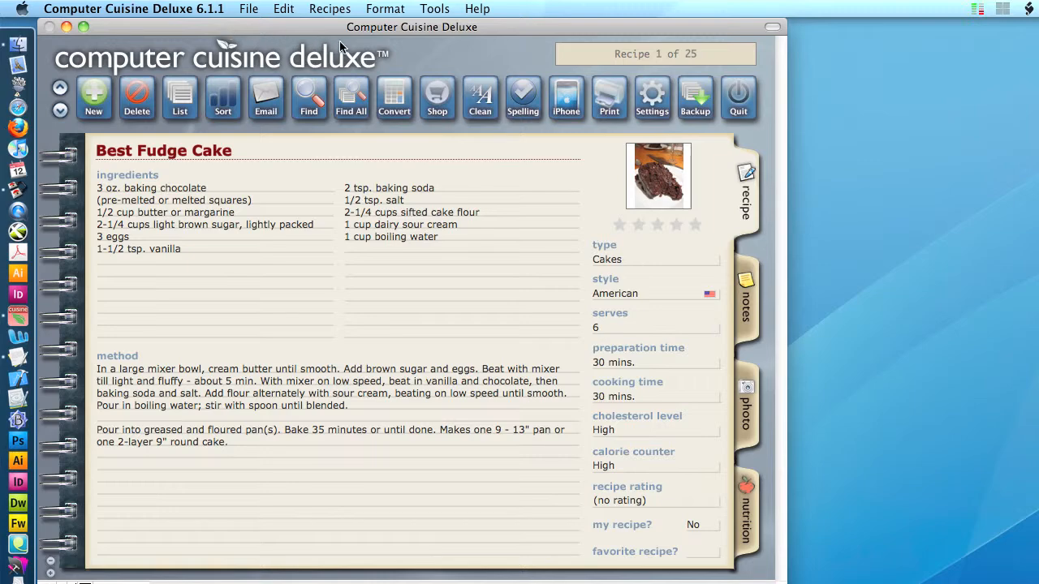
Open Black Forest Cherry Cake from the recipe list and view its photo page
click(183, 110)
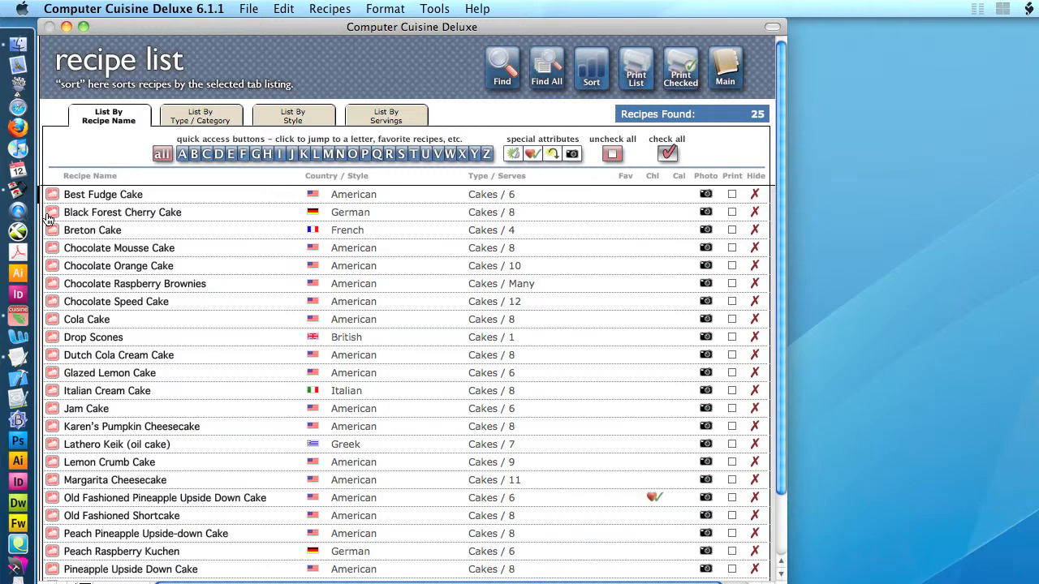
click(50, 213)
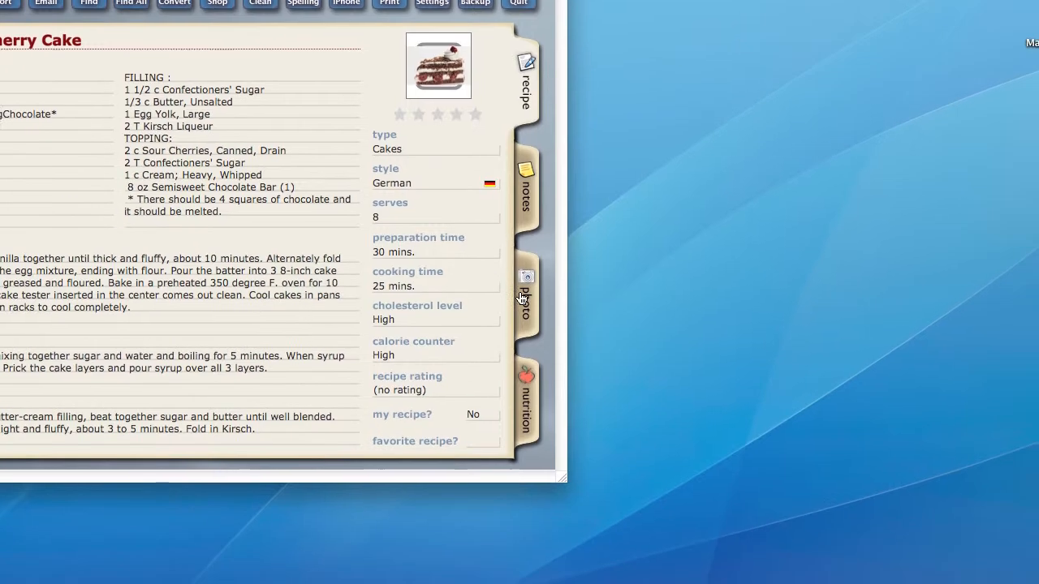
click(745, 406)
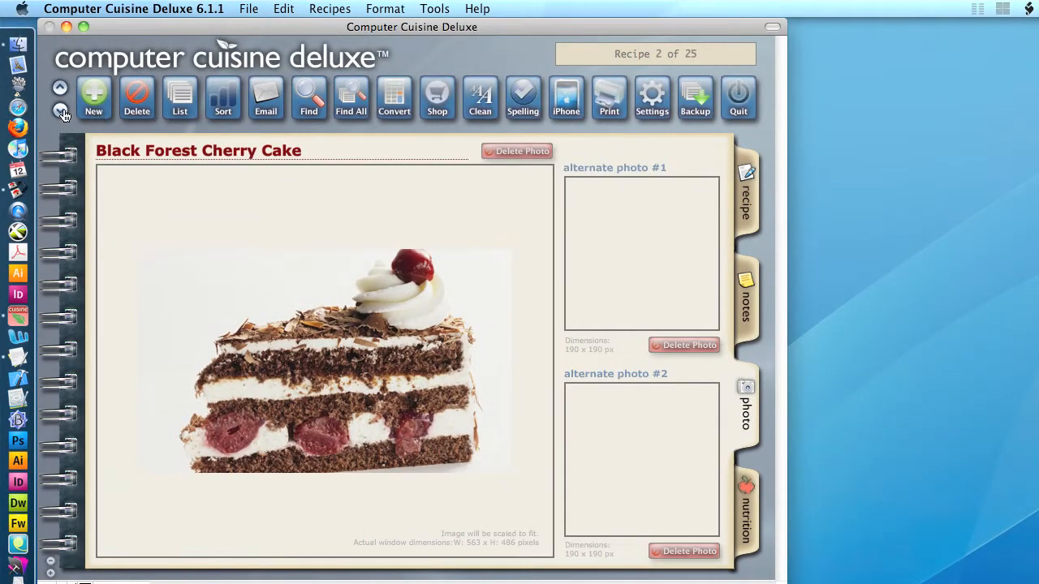
Browse forward through the photos of the imported recipes and back to Best Fudge Cake
click(61, 111)
click(61, 111)
click(61, 111)
click(61, 111)
click(61, 89)
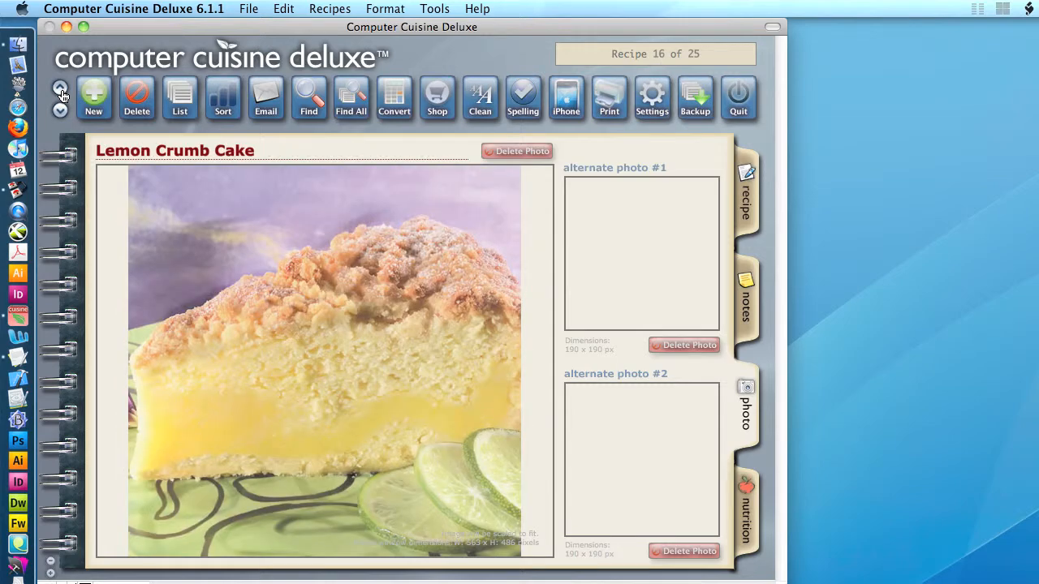
click(61, 90)
click(61, 89)
click(61, 89)
click(61, 89)
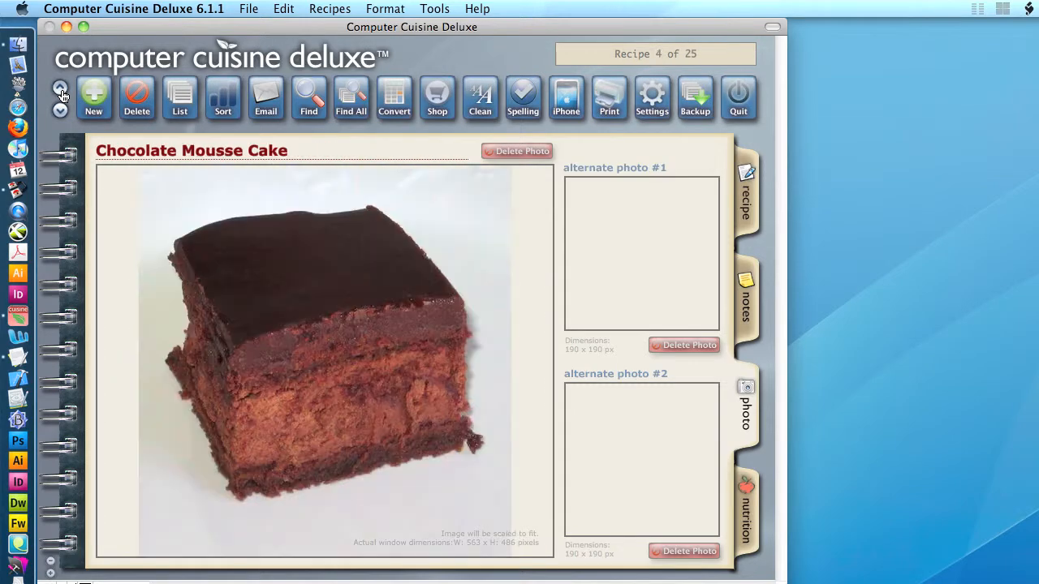
click(61, 91)
click(61, 91)
click(61, 91)
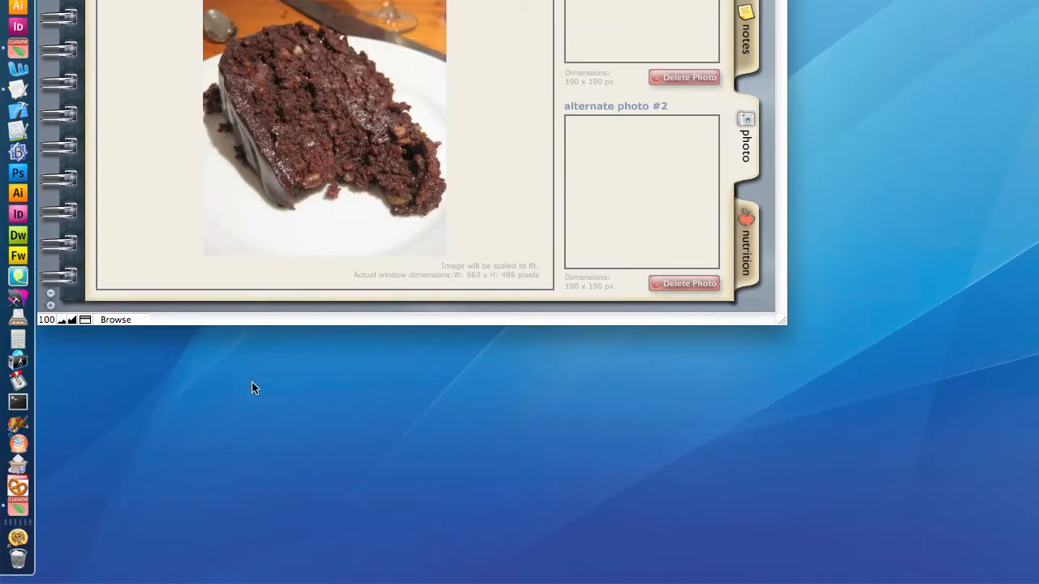
Hide version 6.1.1, switch to Computer Cuisine Deluxe 6.1, and examine its tool commands and recipe list
key(super+h)
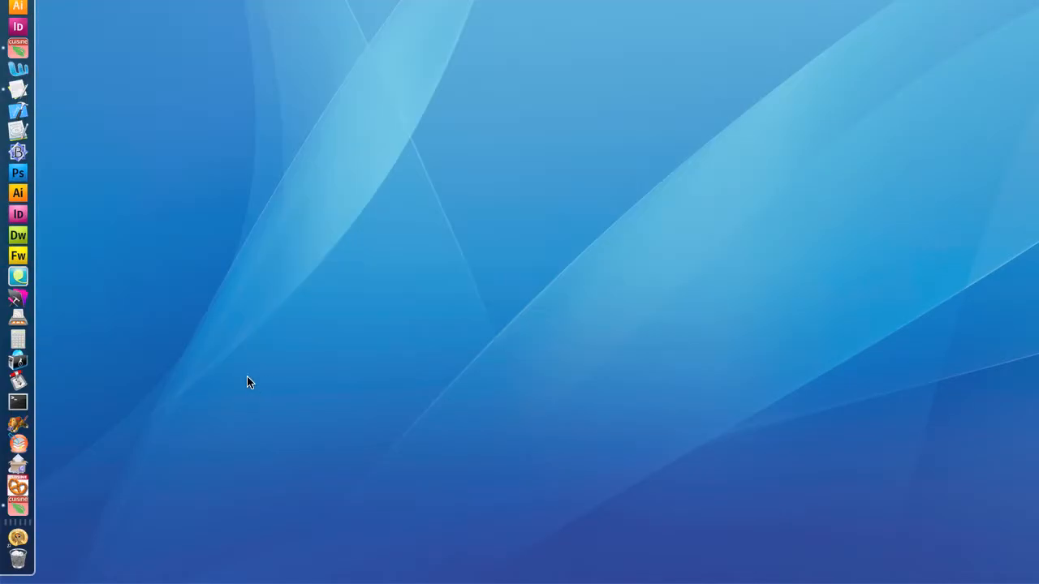
click(18, 510)
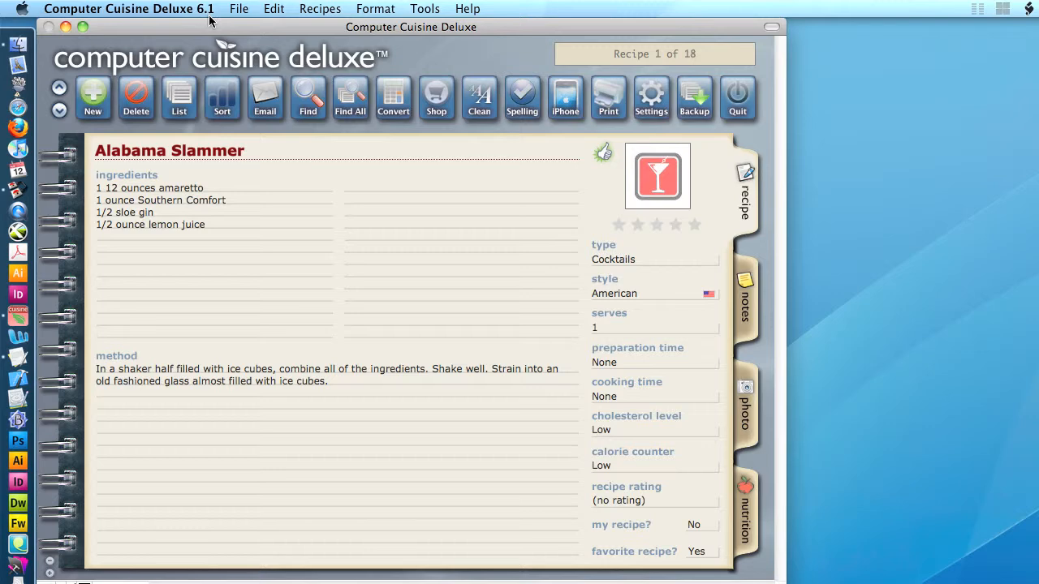
click(416, 7)
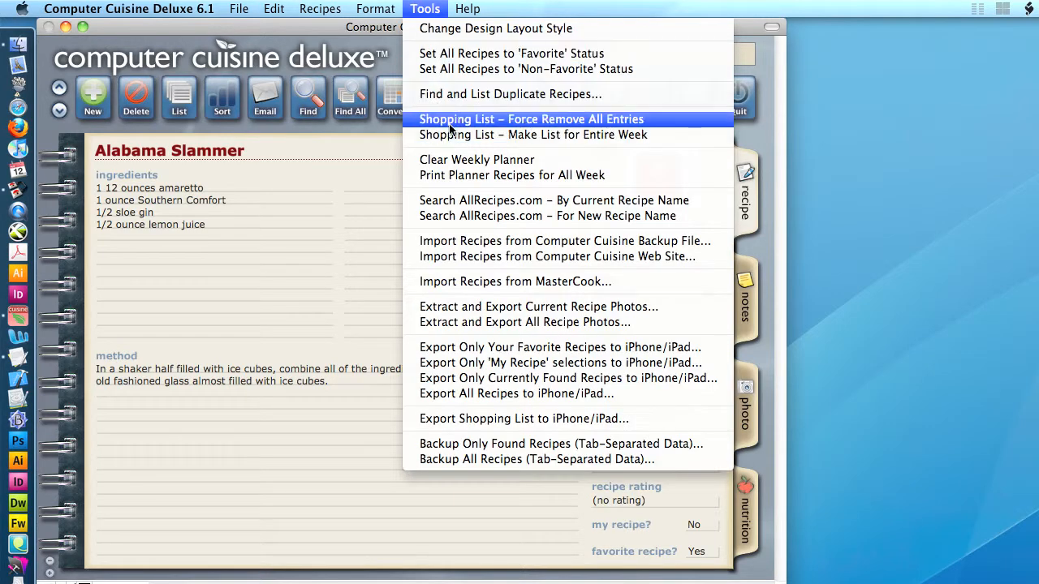
click(424, 8)
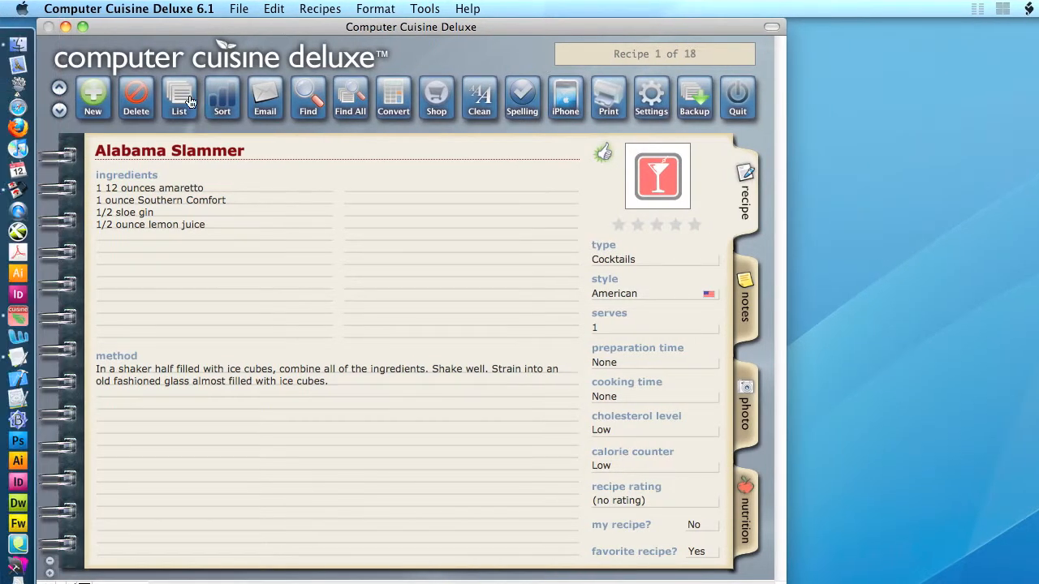
click(1, 96)
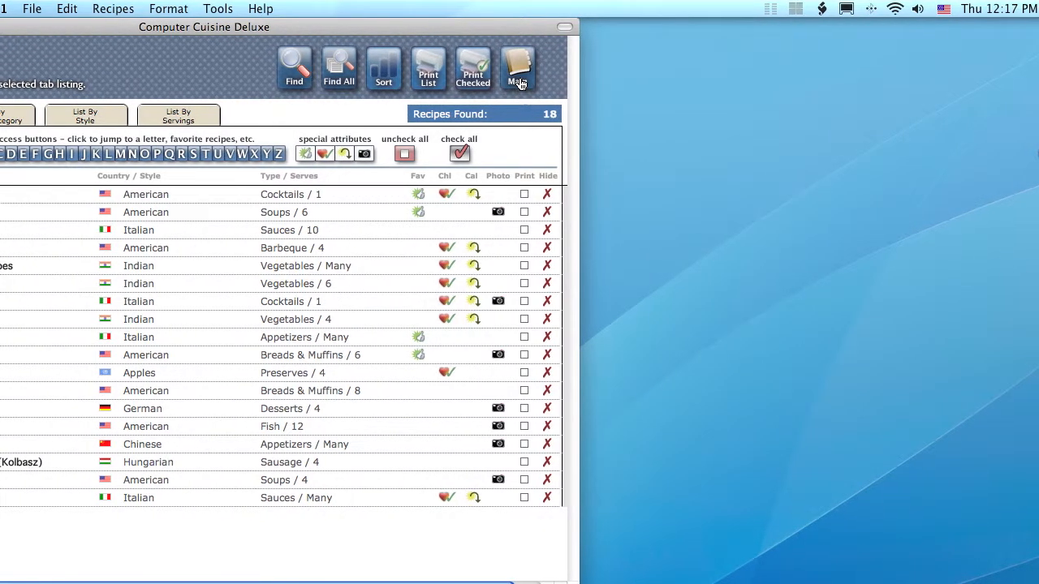
click(517, 75)
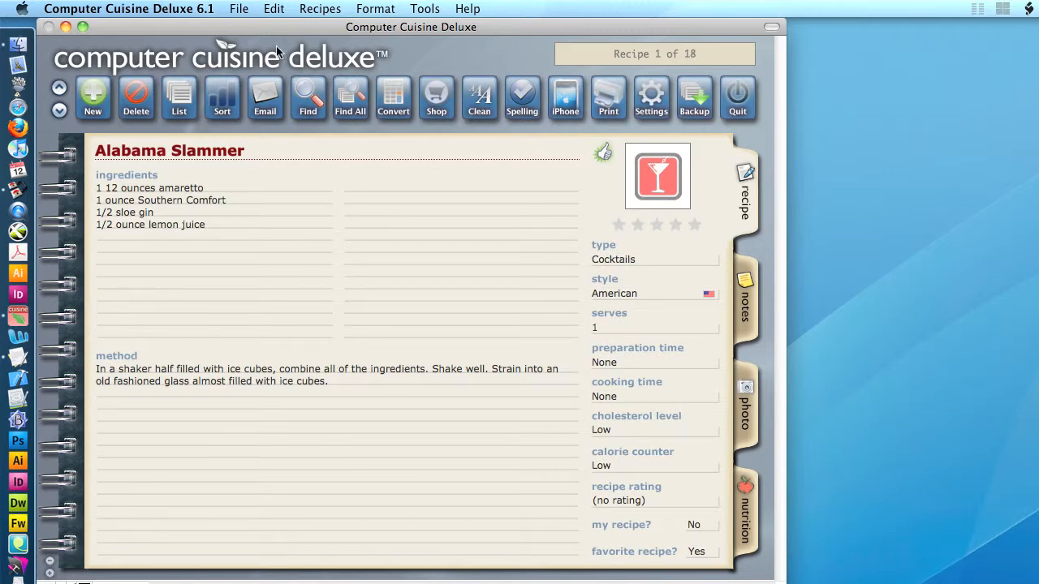
Quit Computer Cuisine Deluxe 6.1 and switch back to version 6.1.1, checking its recipe list before returning to the main recipe view
click(187, 9)
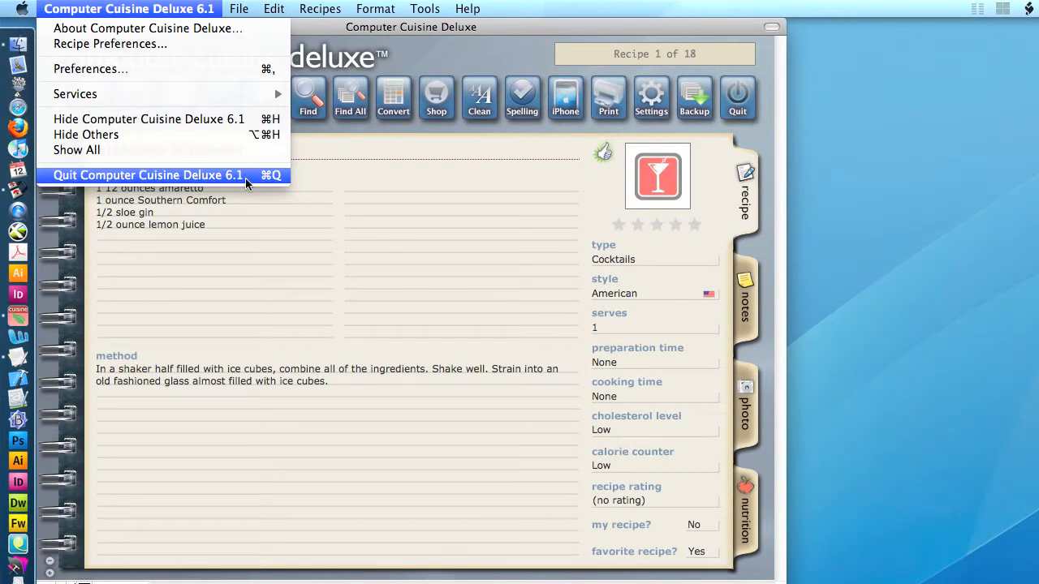
click(245, 175)
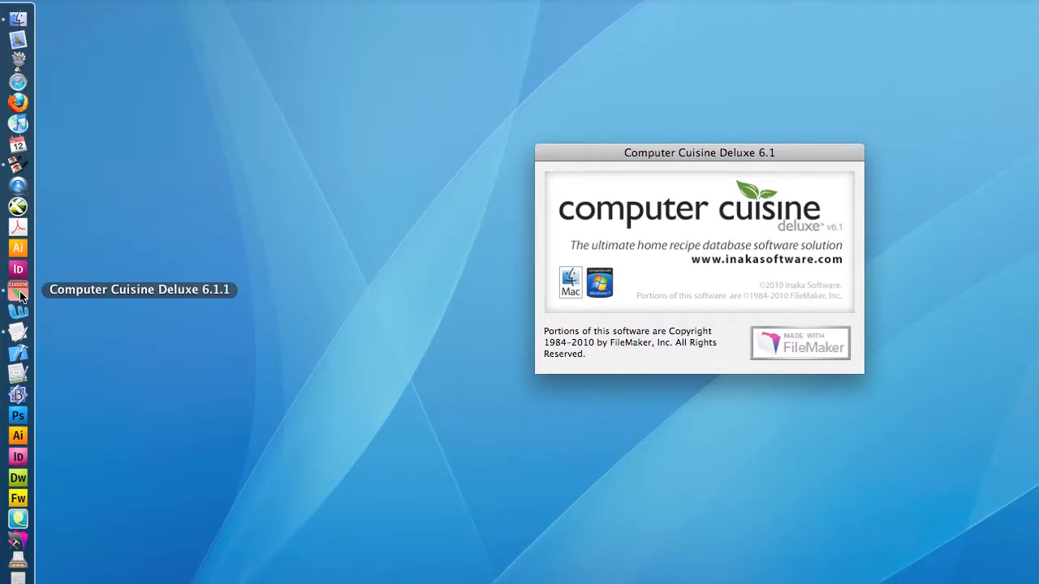
click(18, 294)
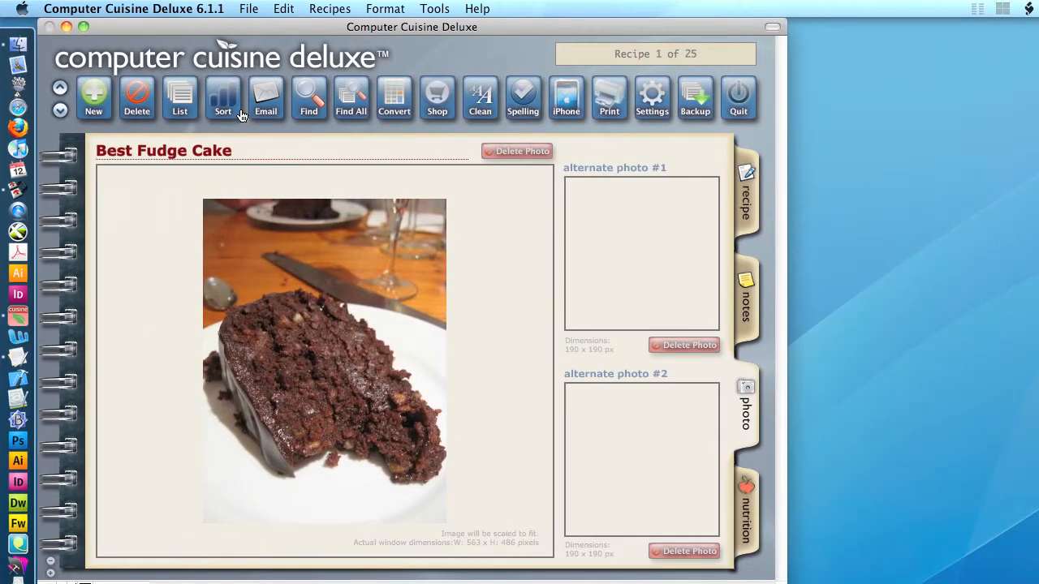
click(179, 111)
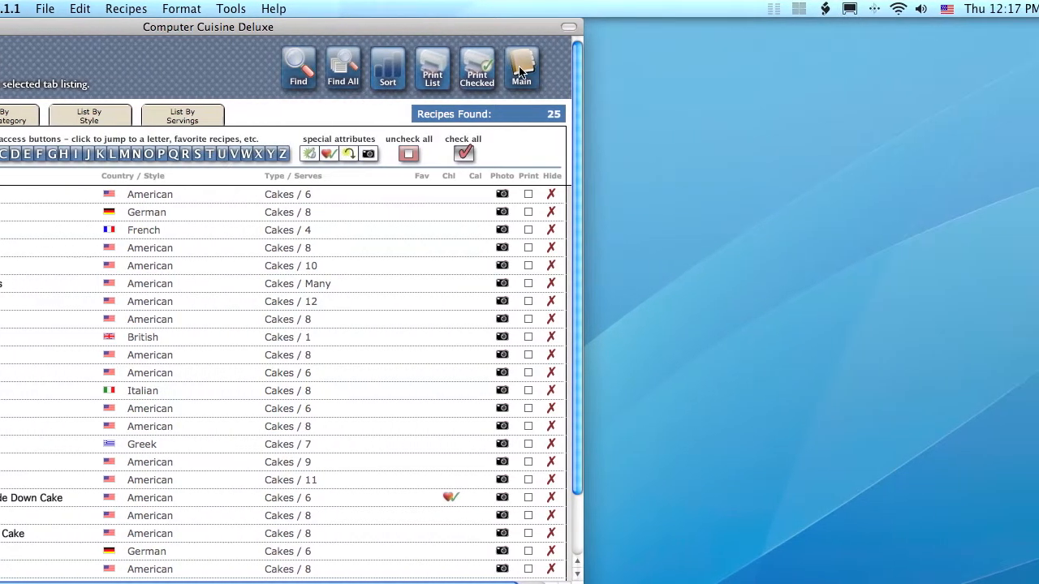
click(725, 71)
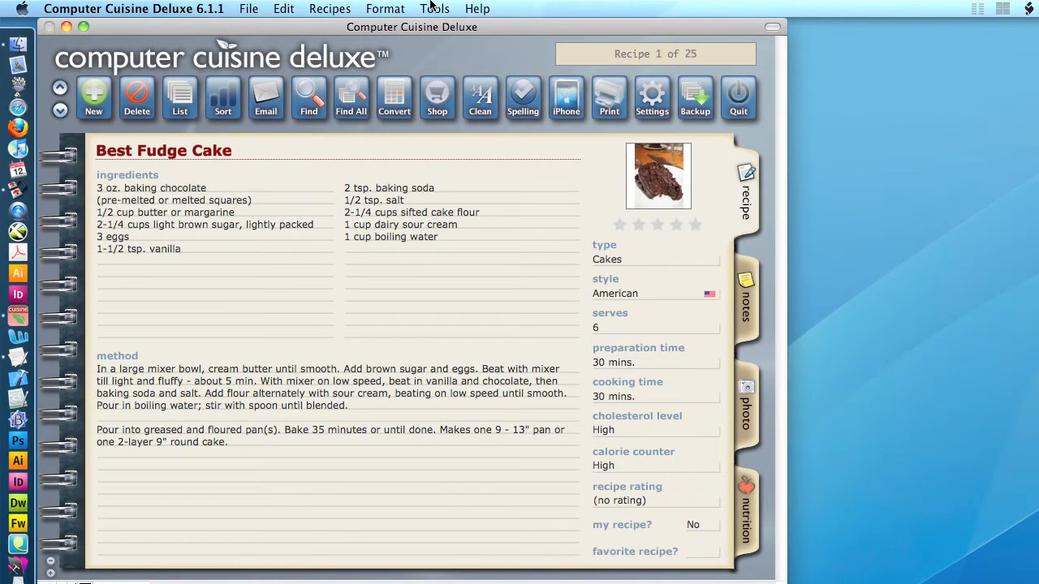
Start another Restore/Upgrade of a previous database file including photos, deleting all included recipes first, and proceed to the file selection
click(433, 8)
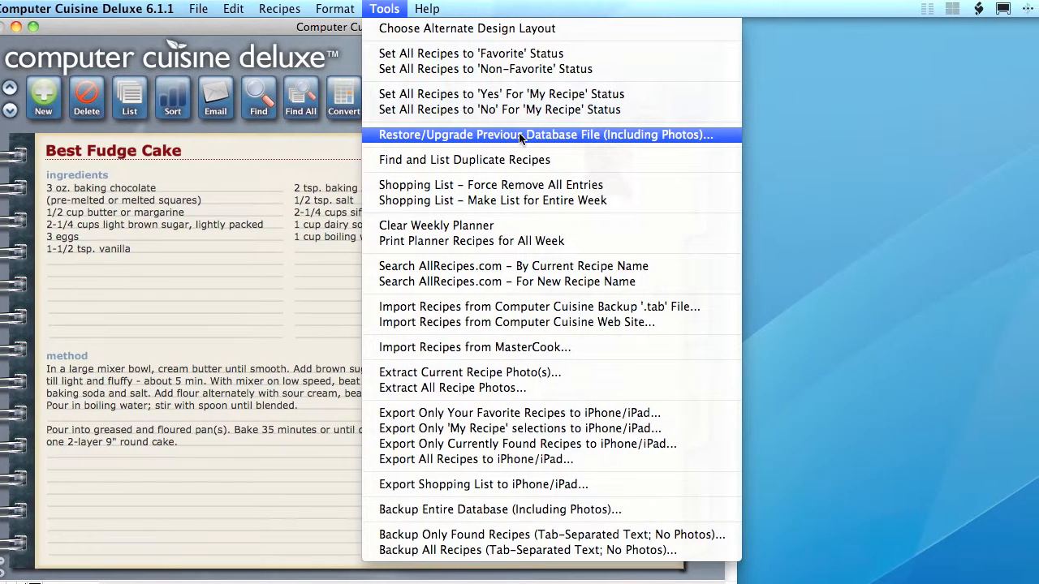
click(519, 136)
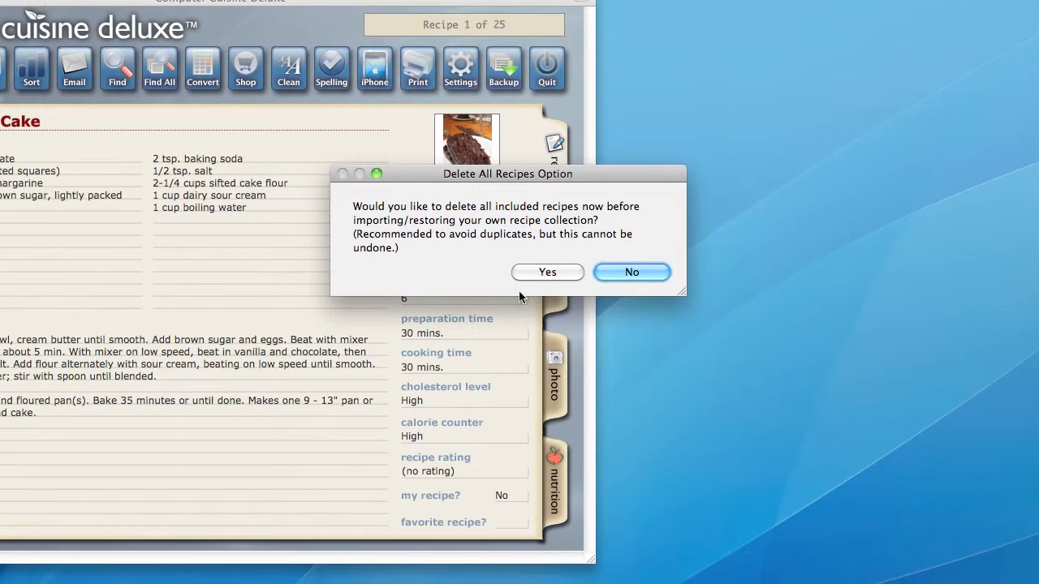
click(529, 273)
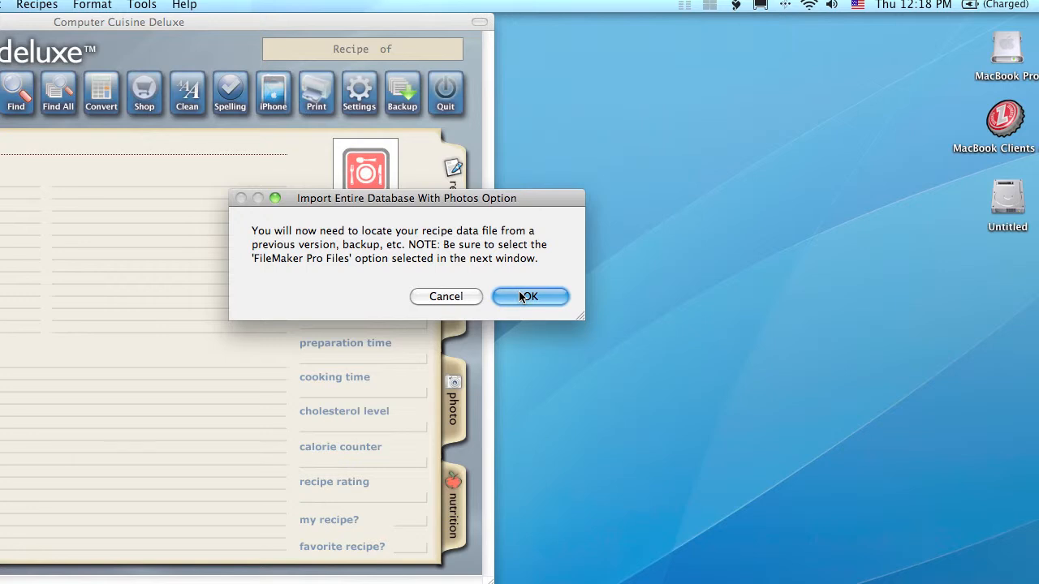
click(625, 301)
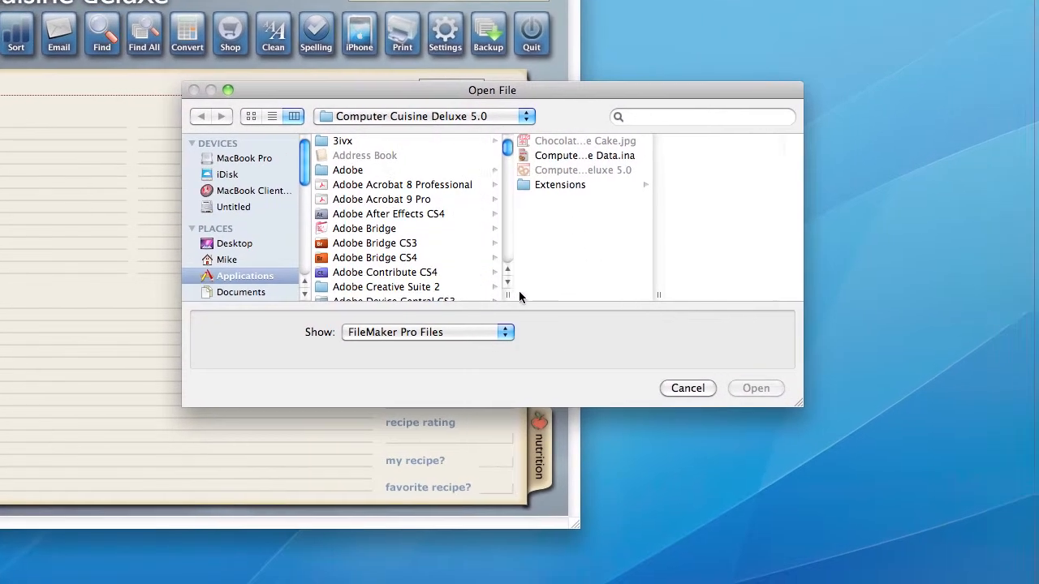
Locate the Computer Cuisine Deluxe 6.1 Folder copy in Applications with widened file columns, keeping FileMaker Pro Files as the shown type
drag(519, 292, 560, 296)
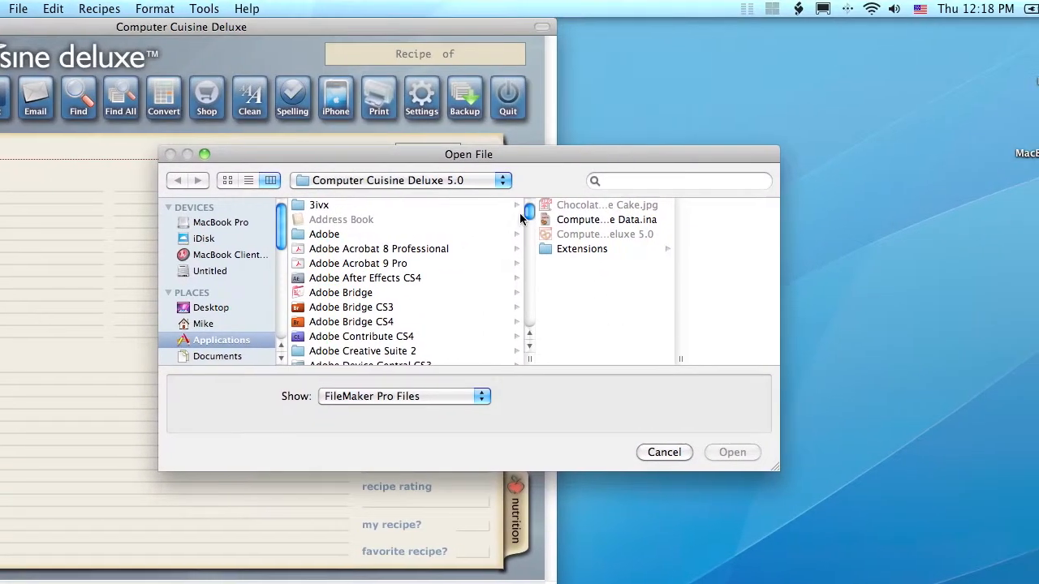
drag(558, 147, 559, 152)
drag(520, 219, 520, 259)
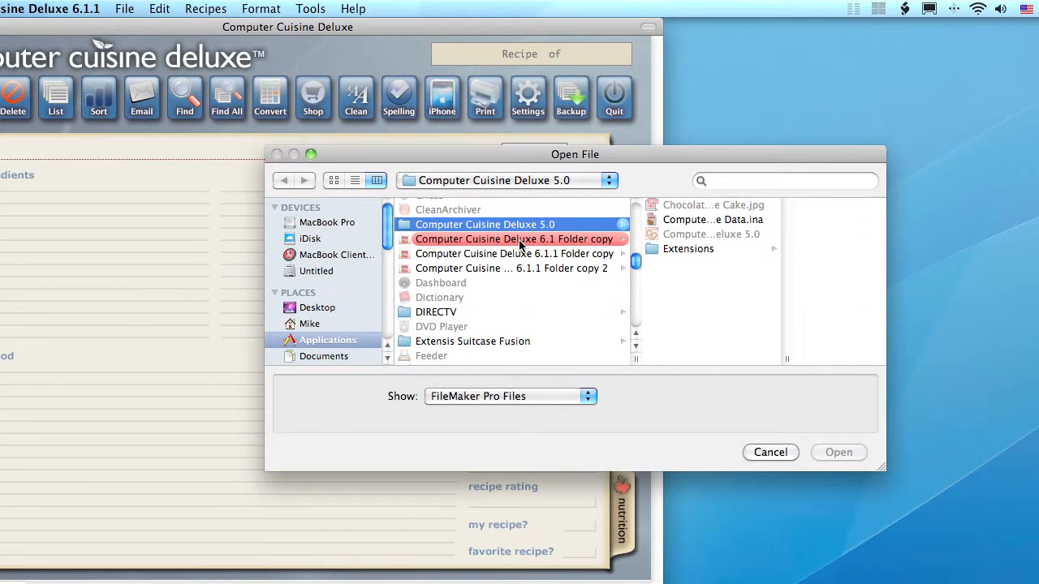
click(519, 241)
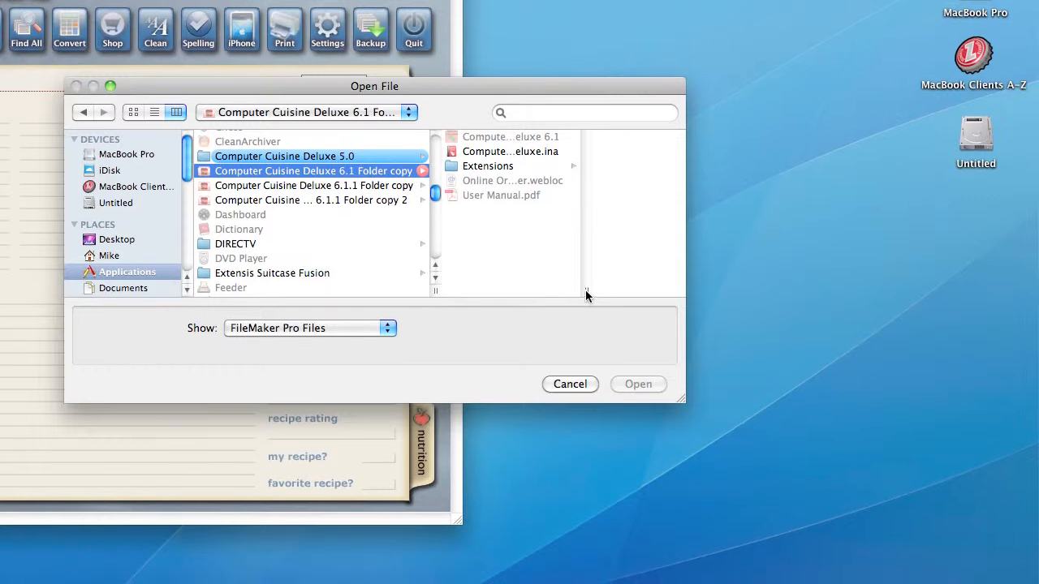
drag(665, 357, 753, 357)
click(504, 312)
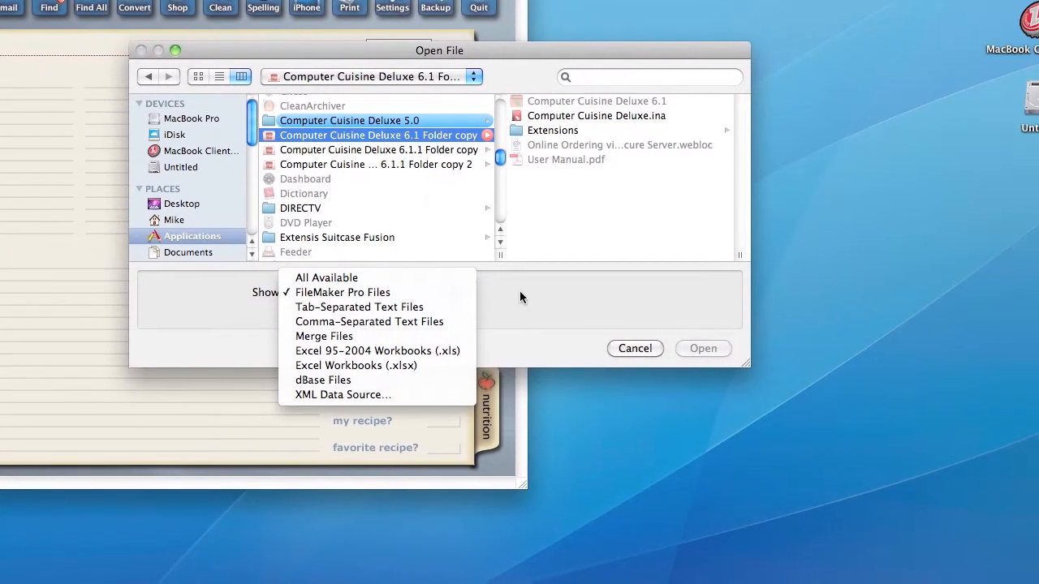
click(520, 298)
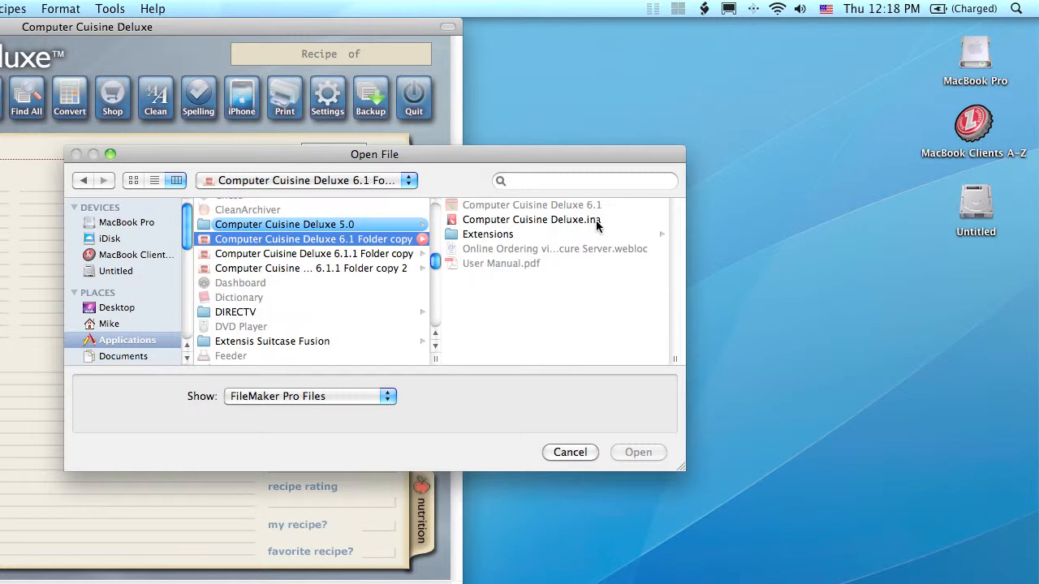
Import the data file Computer Cuisine Deluxe.ina from the 6.1 folder copy
click(555, 221)
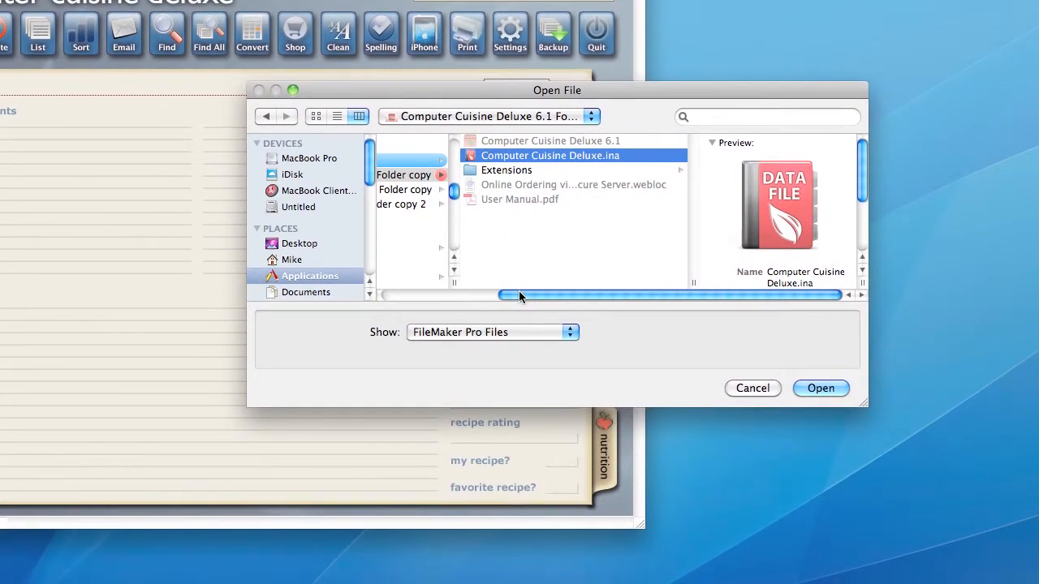
drag(526, 325, 466, 327)
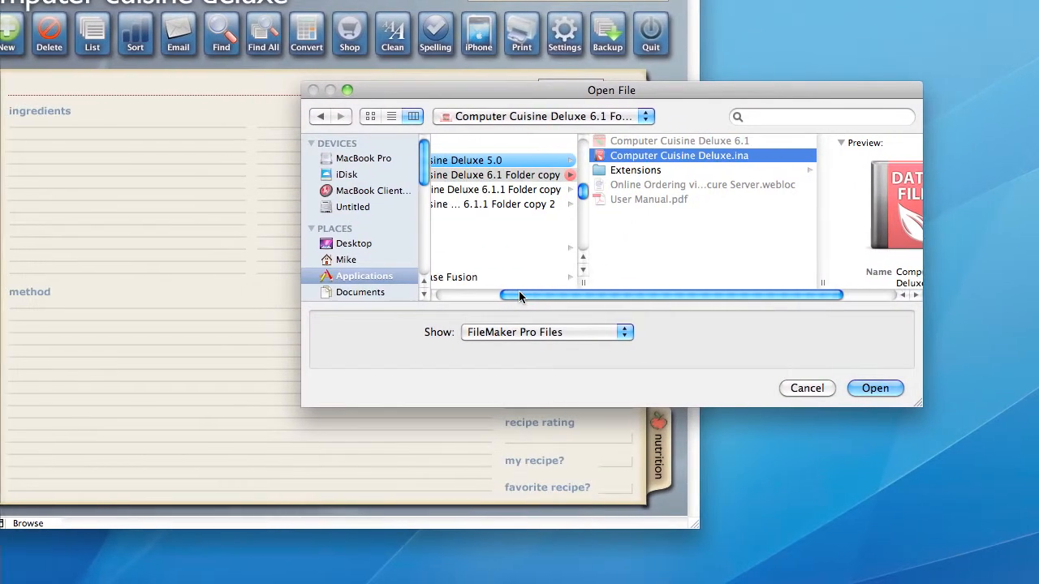
drag(519, 295, 564, 295)
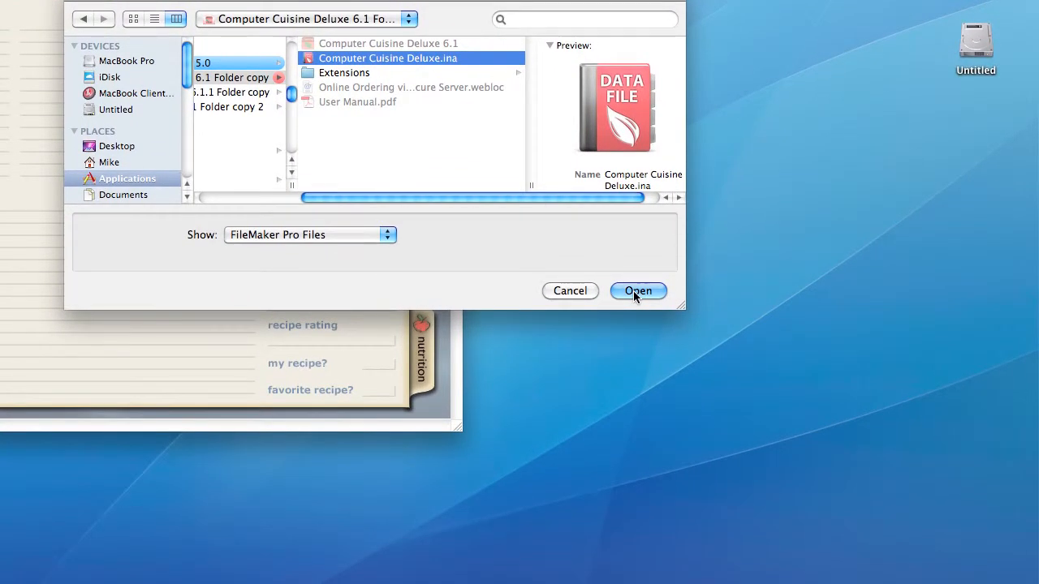
click(634, 292)
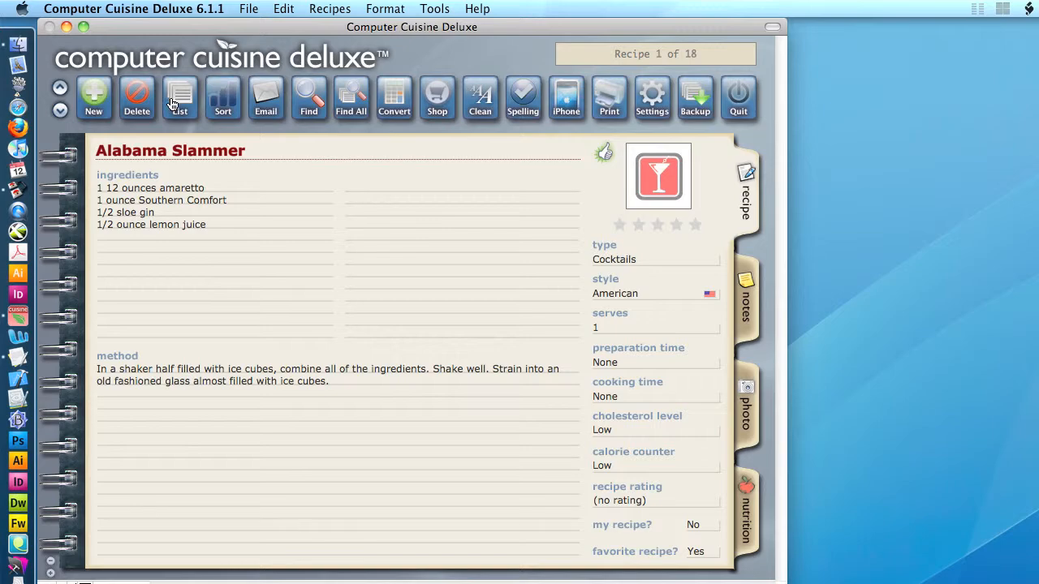
Page forward through the recipes imported from version 6.1 to check them
click(59, 111)
click(59, 110)
click(59, 110)
click(59, 110)
click(60, 110)
click(60, 111)
click(59, 110)
click(59, 111)
Open Amaretto Sour from the recipe list and look over the available tool commands
click(180, 98)
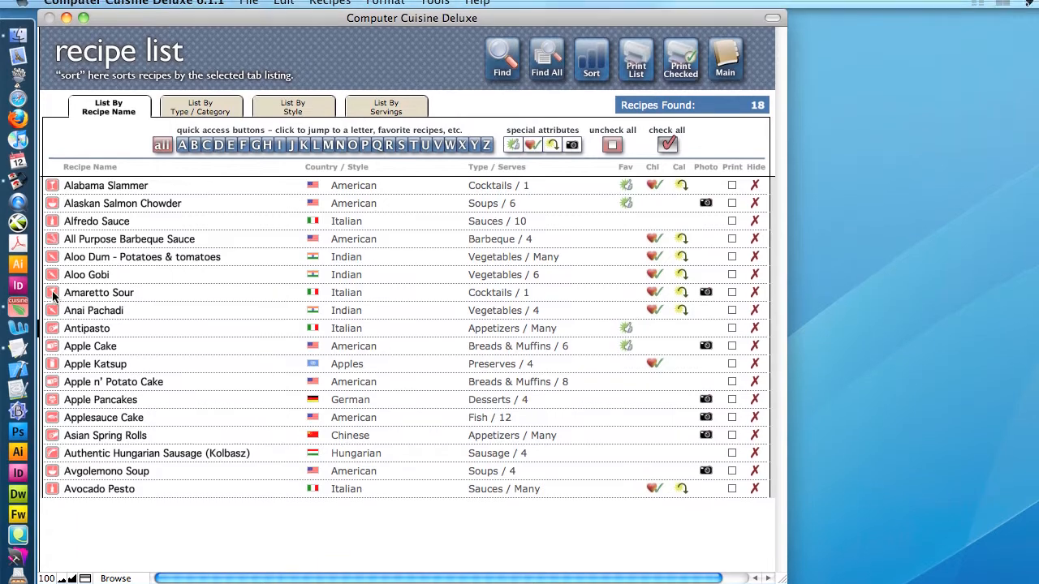
click(53, 294)
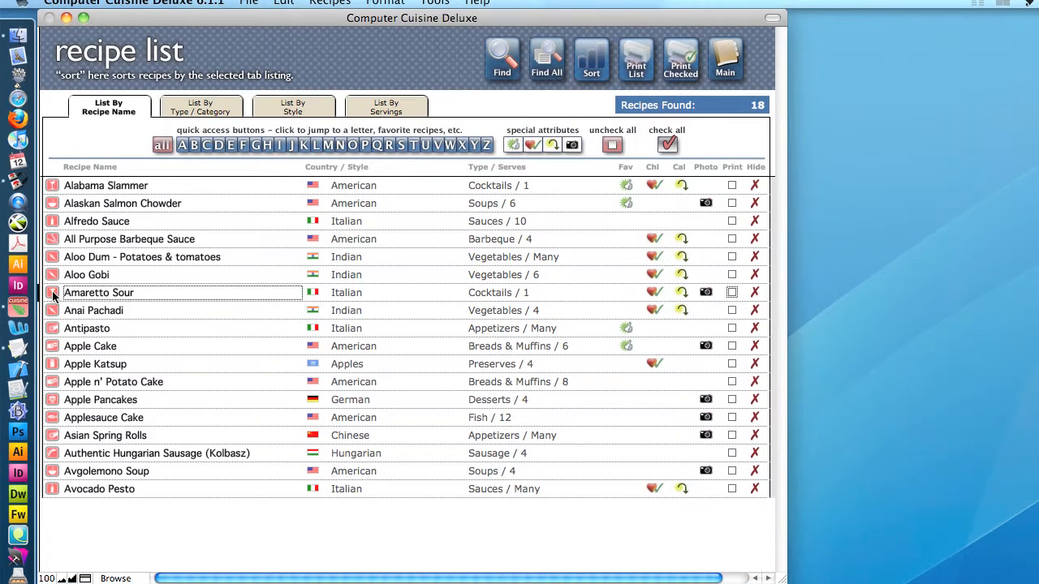
click(451, 4)
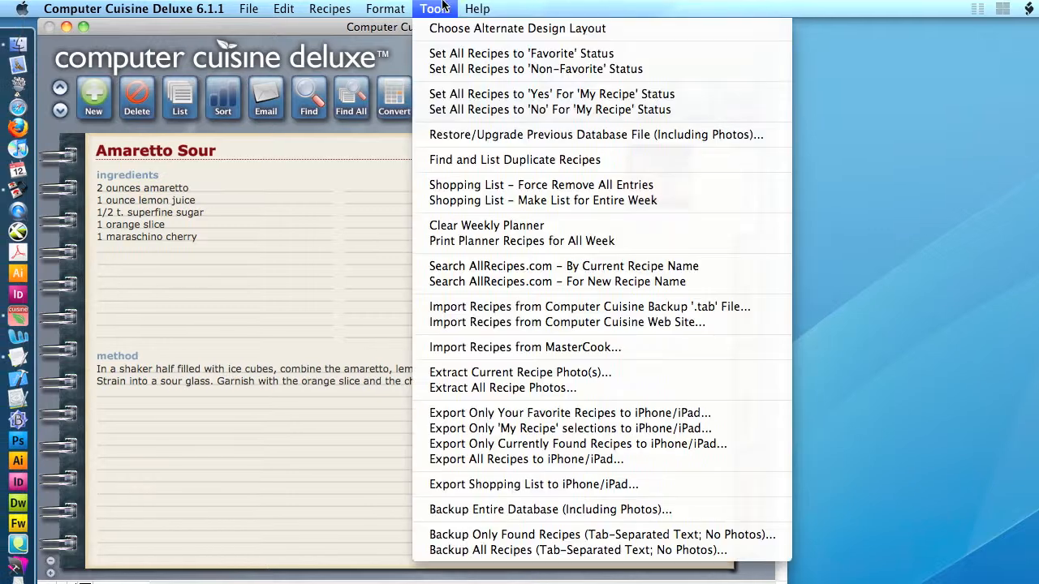
click(439, 5)
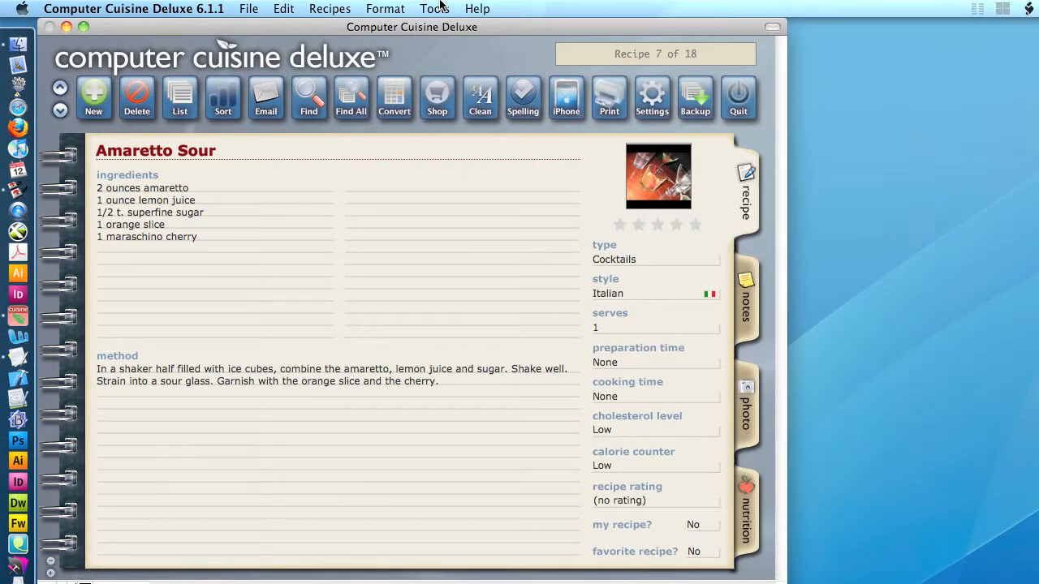